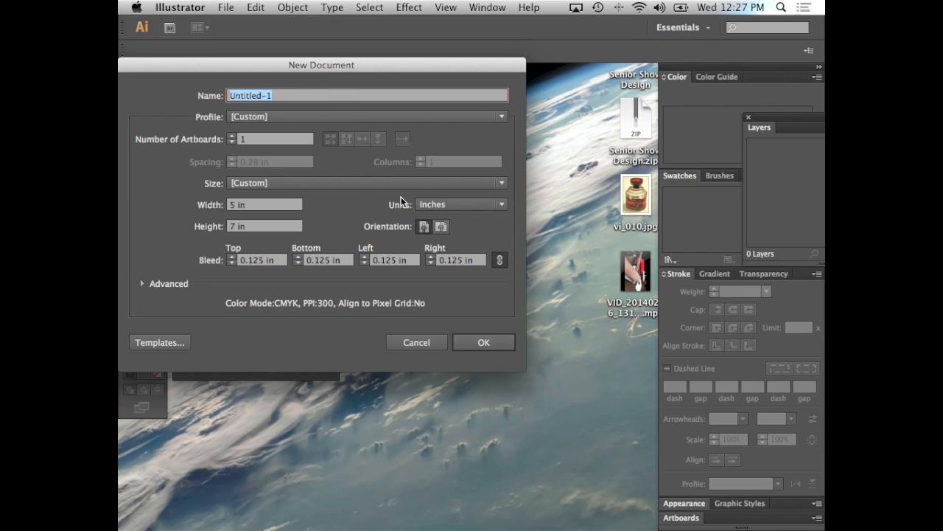
Create the 5 × 7 in document with 0.125 in bleed and move its window clear of the tools
click(466, 339)
drag(361, 70, 453, 70)
Collapse and rearrange the floating Character and Pathfinder panel groups and pull the Layers panel fully into view
mouse_move(257, 165)
mouse_down()
mouse_move(242, 126)
mouse_move(253, 202)
mouse_move(249, 170)
mouse_up()
click(337, 160)
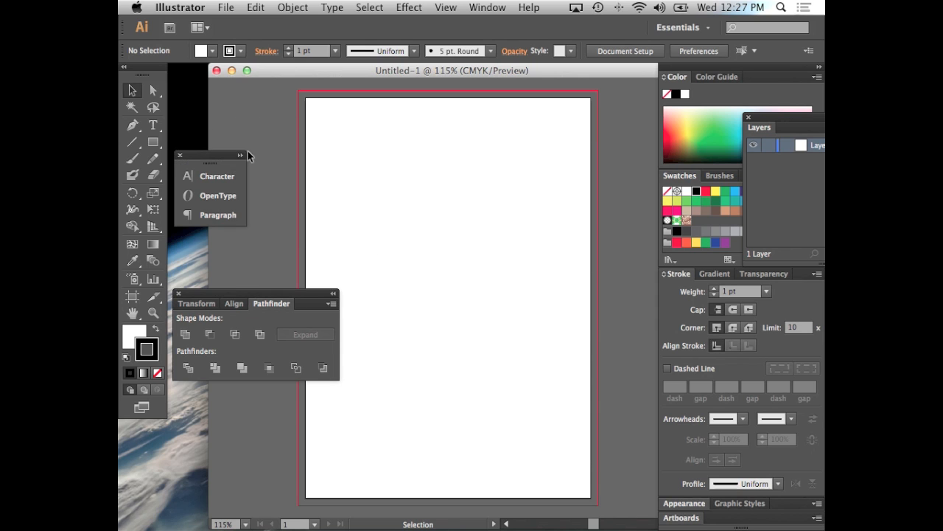
drag(194, 157, 194, 89)
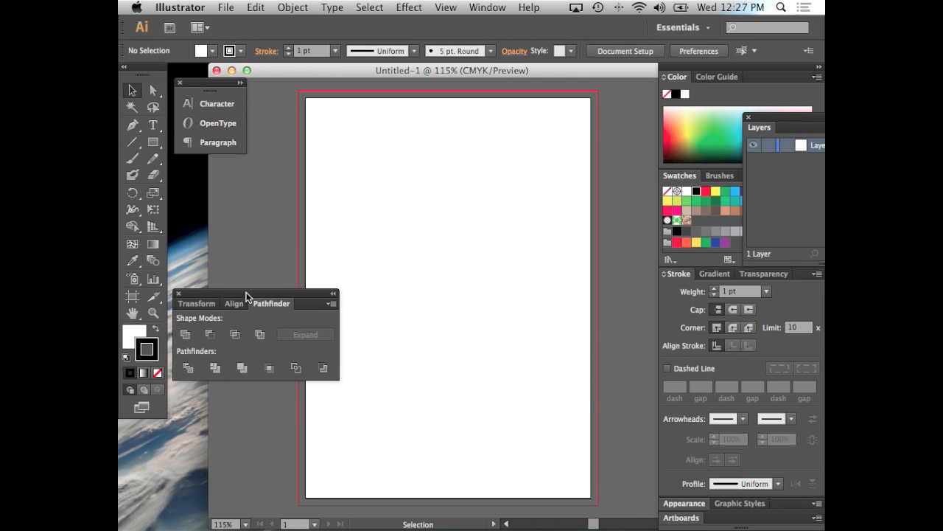
drag(246, 292, 248, 194)
click(331, 195)
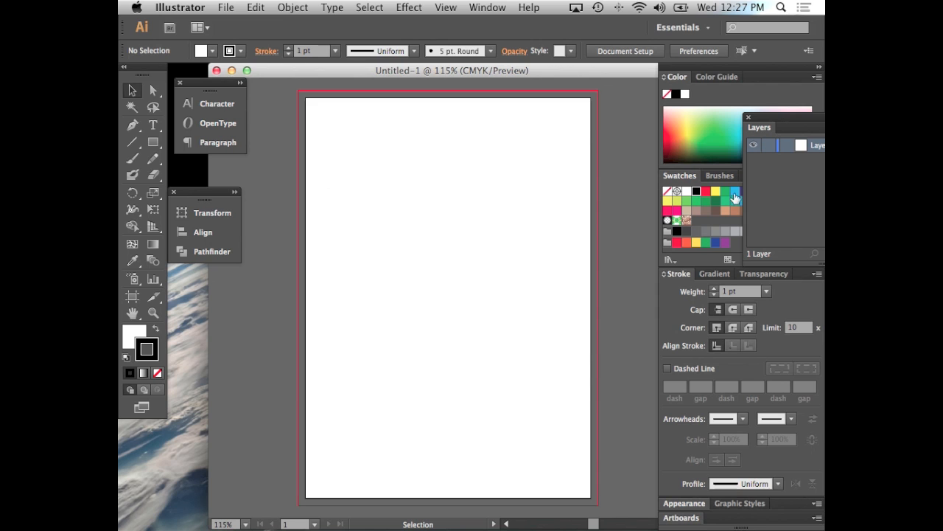
drag(815, 119, 504, 152)
Reset the Essentials workspace and expand the collapsed panel dock
click(481, 8)
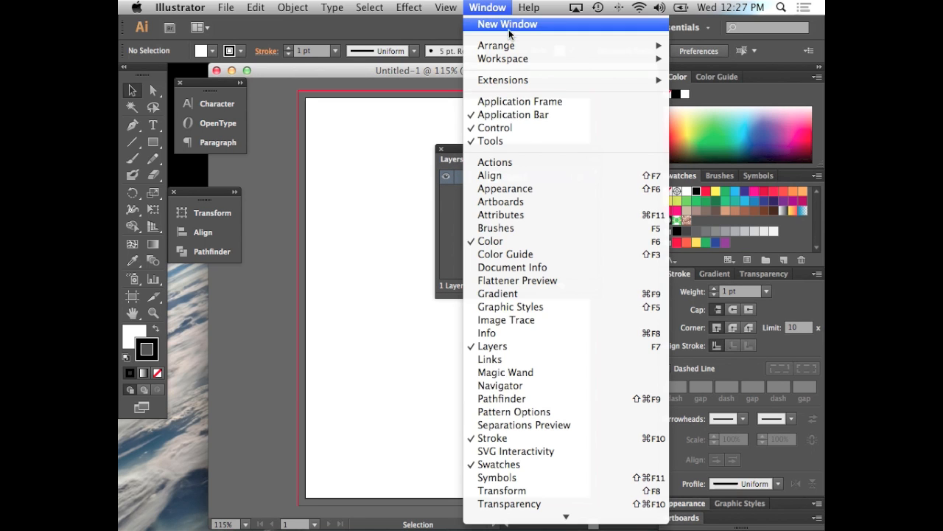
mouse_move(526, 62)
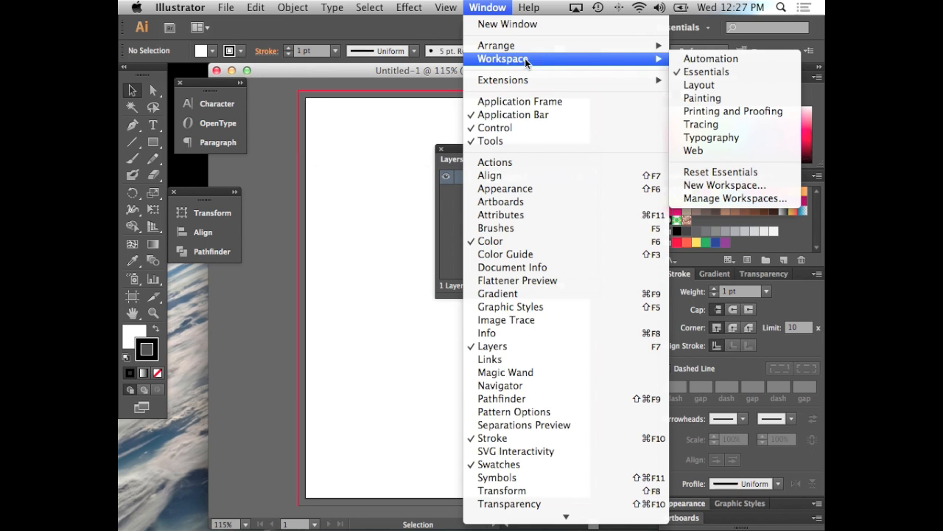
click(726, 168)
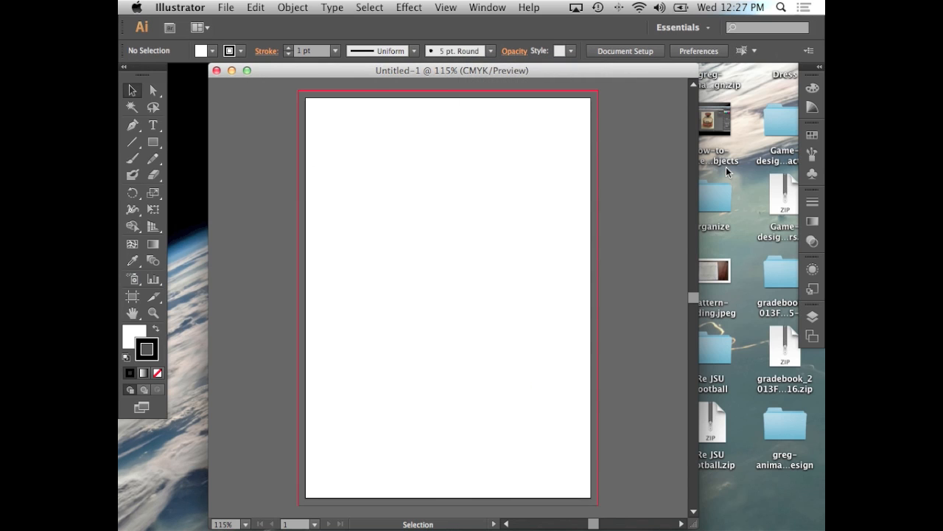
click(820, 68)
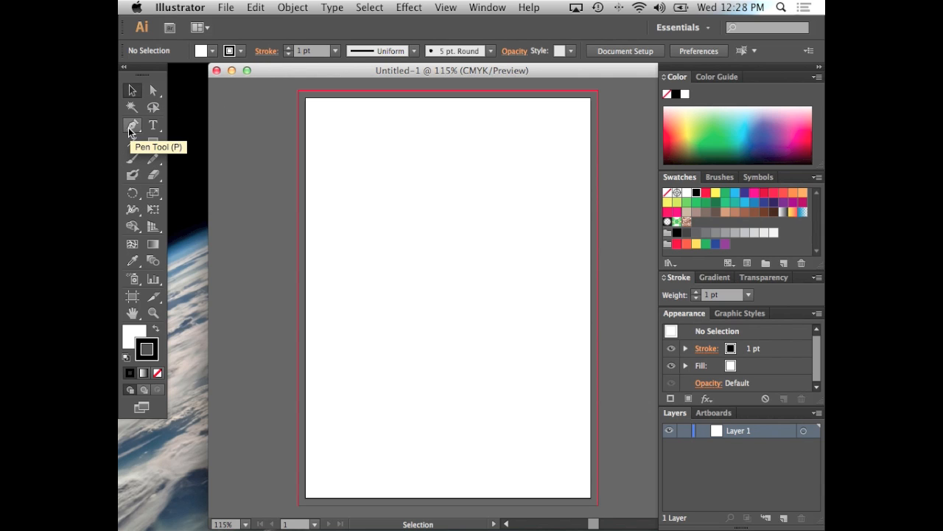
Draw a cluster of four overlapping circles of different sizes near the artboard's upper left with the Ellipse tool
click(153, 144)
drag(153, 143, 199, 178)
drag(370, 169, 399, 213)
mouse_move(392, 151)
mouse_down()
mouse_move(434, 197)
mouse_move(423, 184)
mouse_up()
mouse_move(366, 137)
mouse_down()
mouse_move(437, 202)
mouse_move(426, 190)
mouse_up()
Give all four circles a light blue fill and a darker blue stroke
click(132, 90)
drag(364, 128, 492, 256)
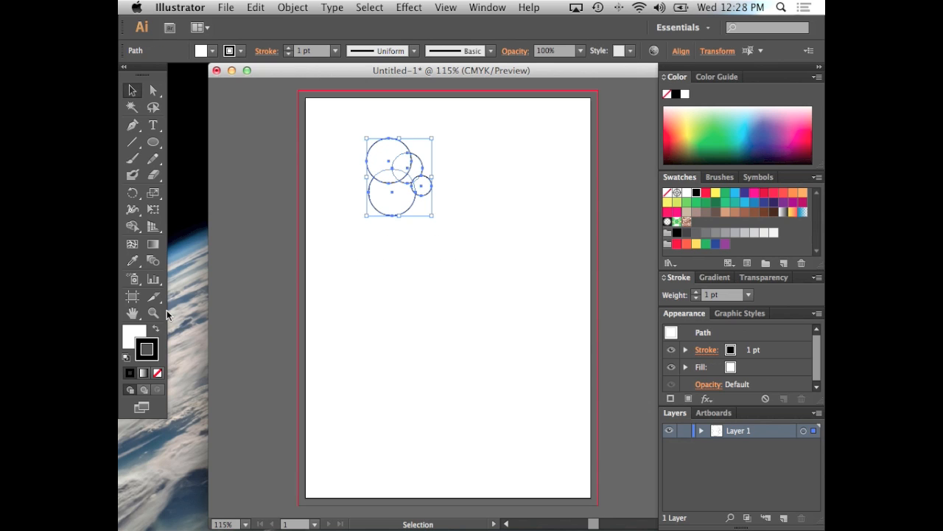
click(132, 332)
click(744, 202)
click(154, 344)
click(754, 203)
click(478, 210)
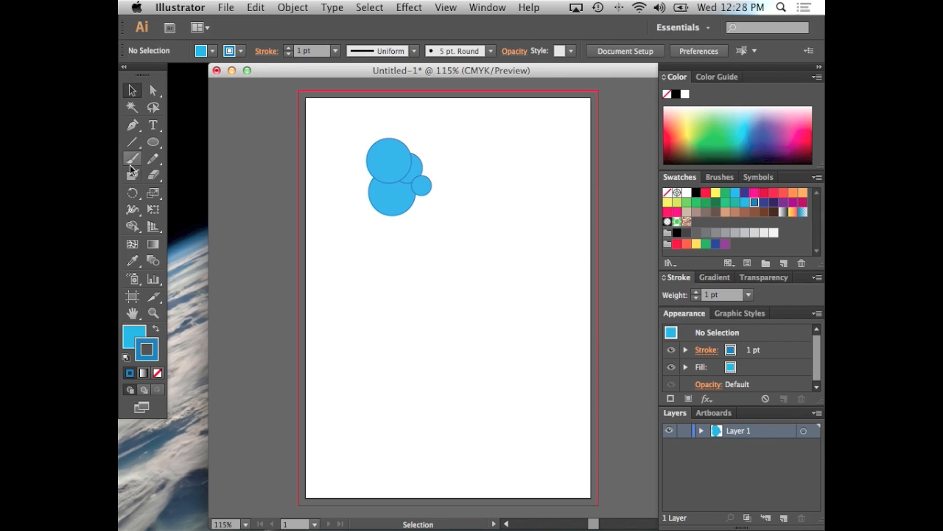
Draw a curved highlight on the right side of the top circle with the Pen tool and fill it with 98D7ED
click(132, 125)
click(397, 147)
drag(394, 185, 386, 147)
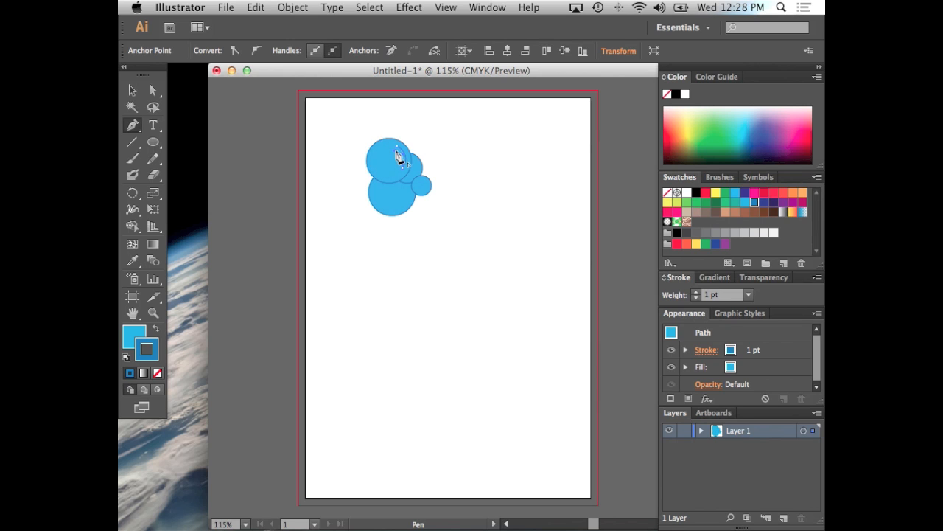
click(136, 339)
double_click(135, 338)
click(192, 109)
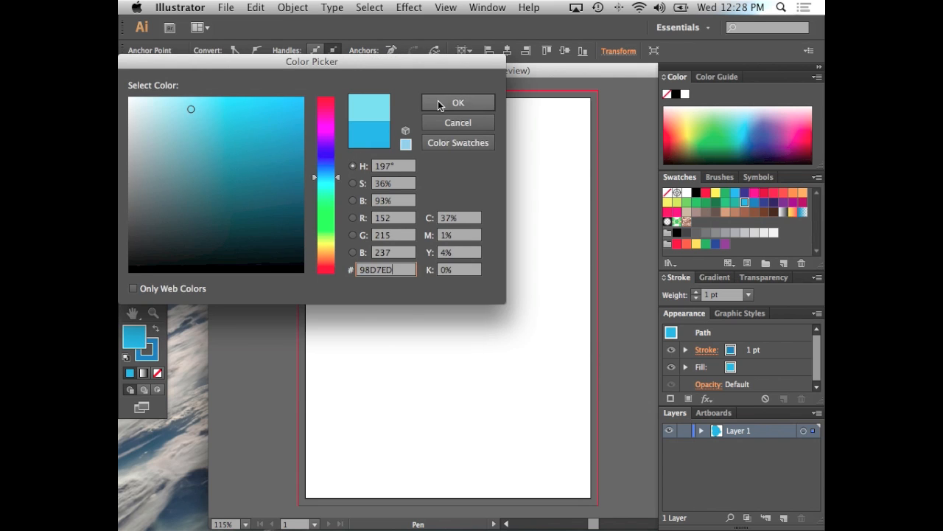
click(441, 102)
Copy the curved highlight onto the two smaller circles, scaling the copies down to fit
click(133, 92)
click(332, 134)
click(403, 157)
drag(404, 155, 431, 178)
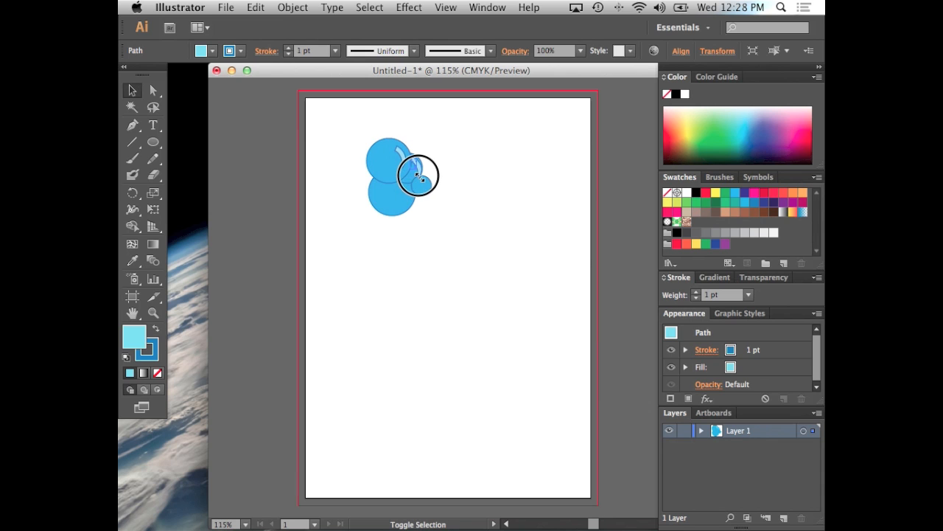
shift+click(418, 167)
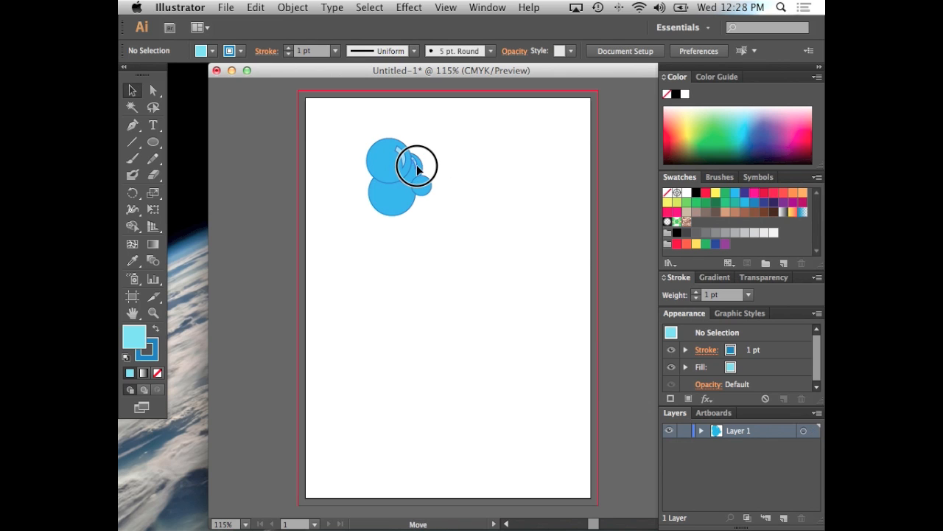
click(417, 165)
drag(418, 165, 429, 188)
click(463, 181)
scroll(442, 162, right, 1)
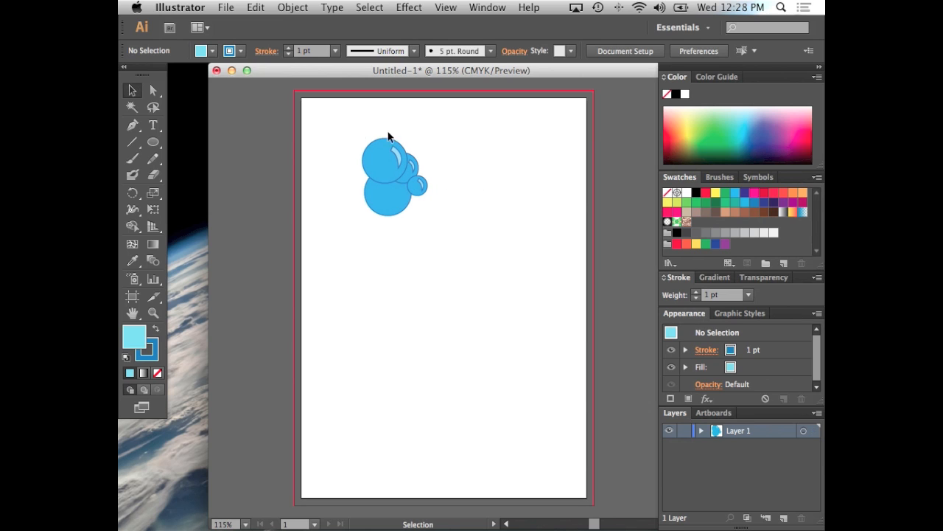
Draw small pale blue highlight circles on the lower left of the two large circles
click(155, 145)
mouse_move(374, 161)
mouse_down()
mouse_move(381, 206)
mouse_move(396, 219)
mouse_move(377, 200)
mouse_up()
click(131, 88)
Try rearranging the small highlight circles on the top large circle
click(382, 151)
click(419, 140)
click(380, 172)
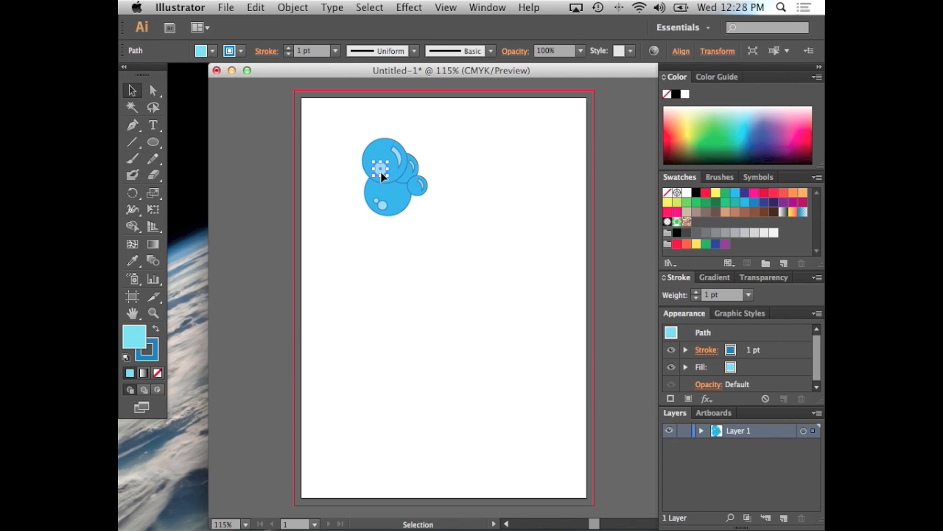
alt+drag(381, 171, 374, 164)
click(482, 143)
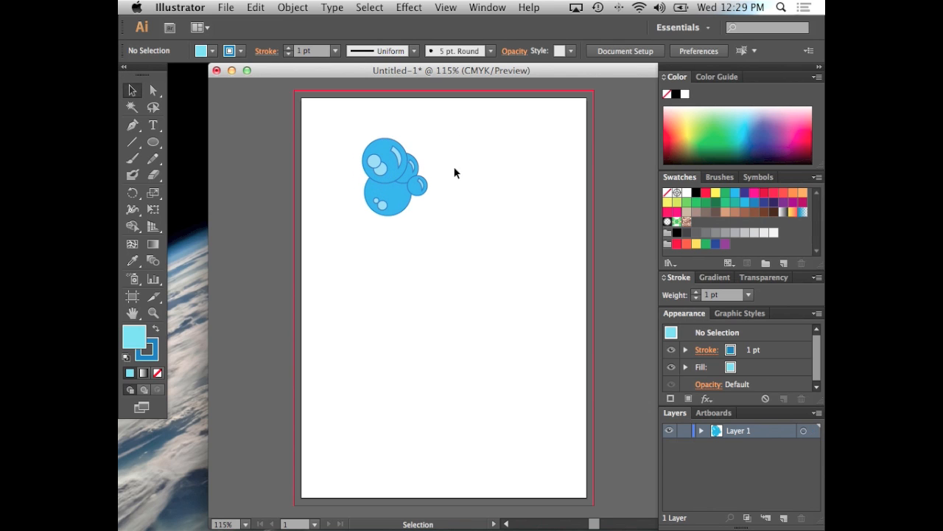
Delete the small highlight circles from the top large circle, keeping those on the lower one
click(377, 167)
key(Delete)
click(383, 207)
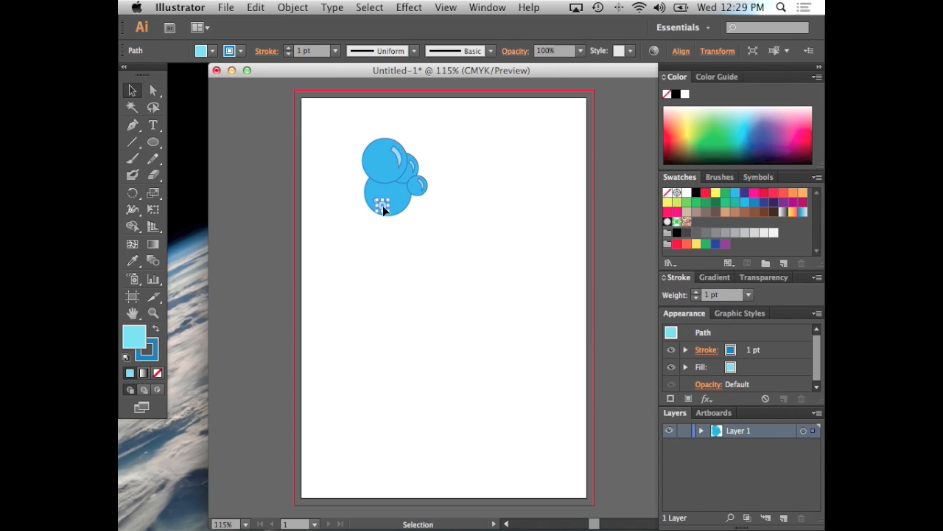
Group the four blue circles with all their highlights
click(507, 188)
drag(328, 133, 449, 249)
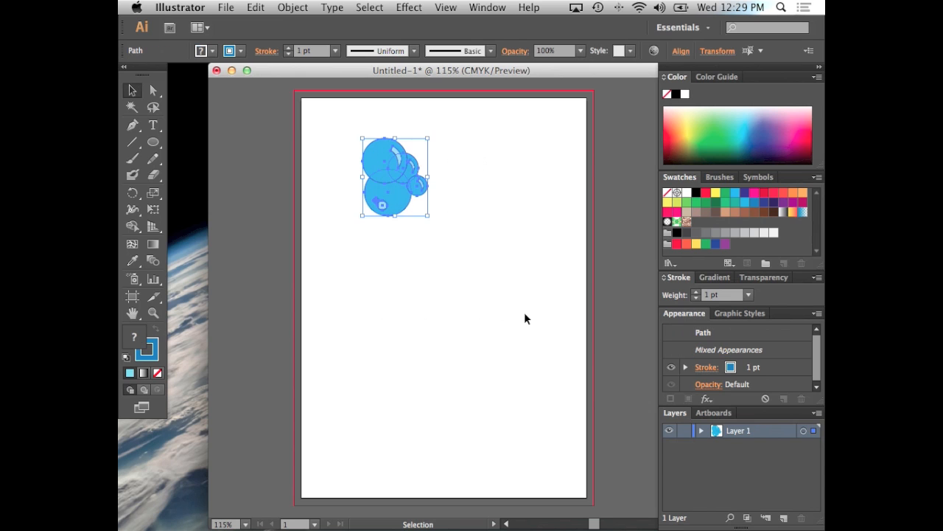
key(super+g)
click(514, 315)
Draw a large pale blue ellipse below the bubble group and two small leaf-shaped Pen paths on its left edge
click(153, 143)
drag(393, 260, 473, 330)
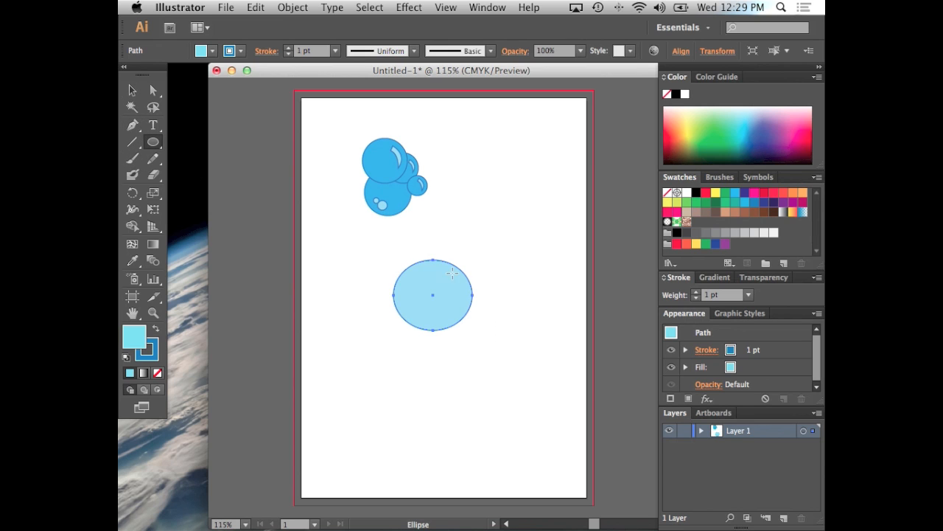
click(132, 124)
drag(384, 292, 414, 294)
click(407, 300)
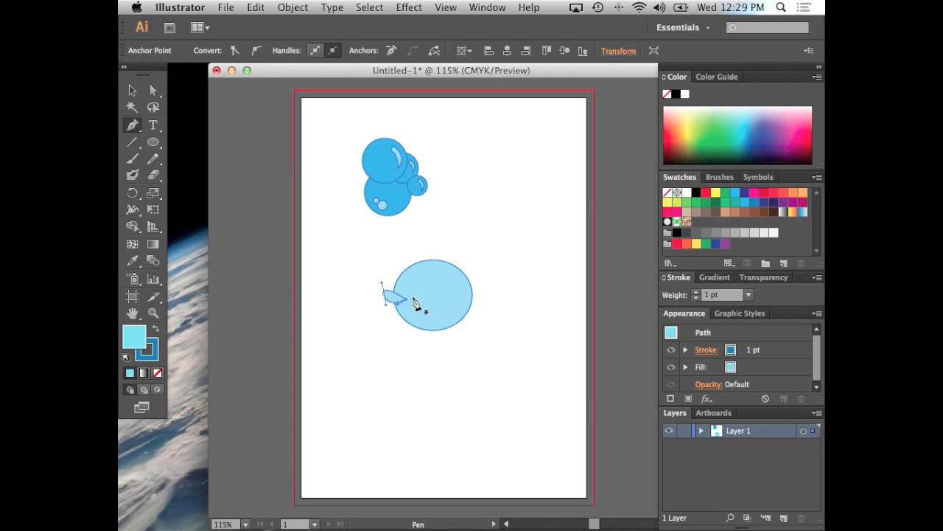
click(405, 306)
drag(388, 315, 416, 315)
click(131, 89)
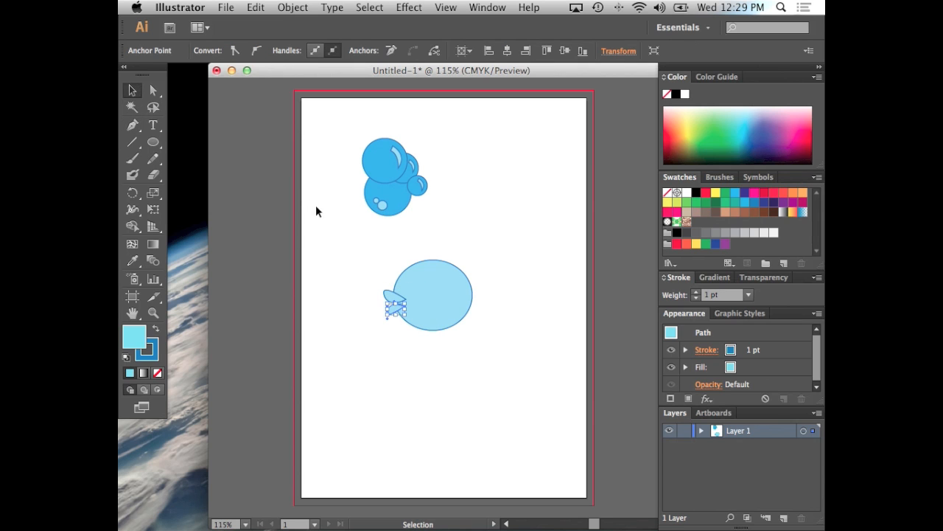
click(313, 206)
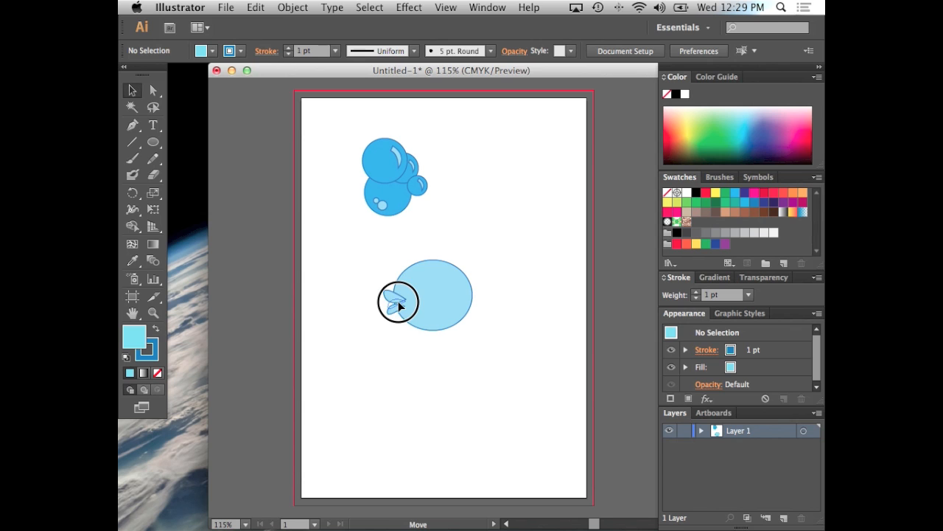
Send the upper leaf-shaped path one level backward
click(397, 299)
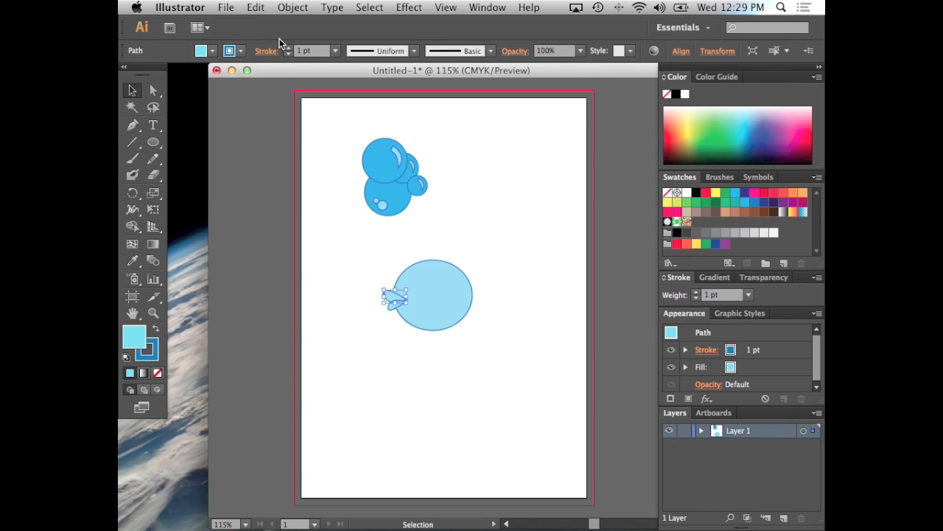
click(277, 7)
mouse_move(316, 33)
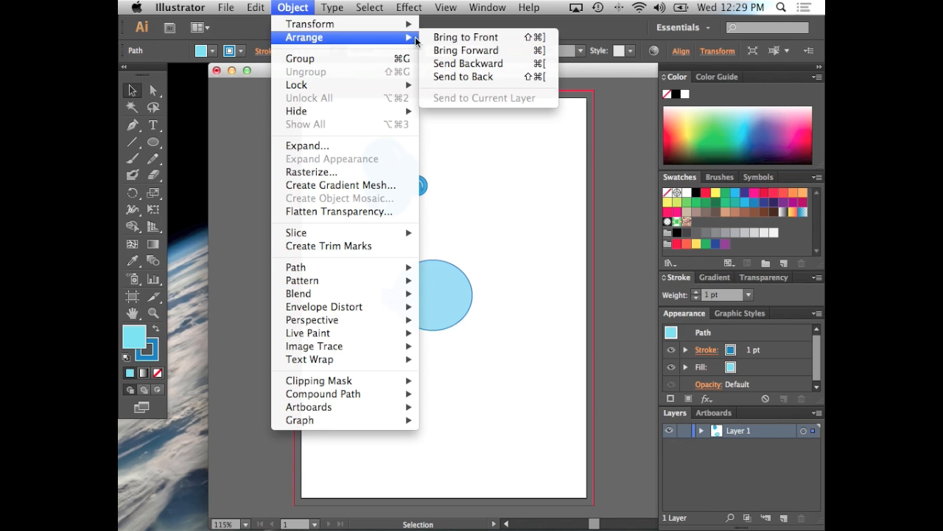
click(446, 63)
click(436, 284)
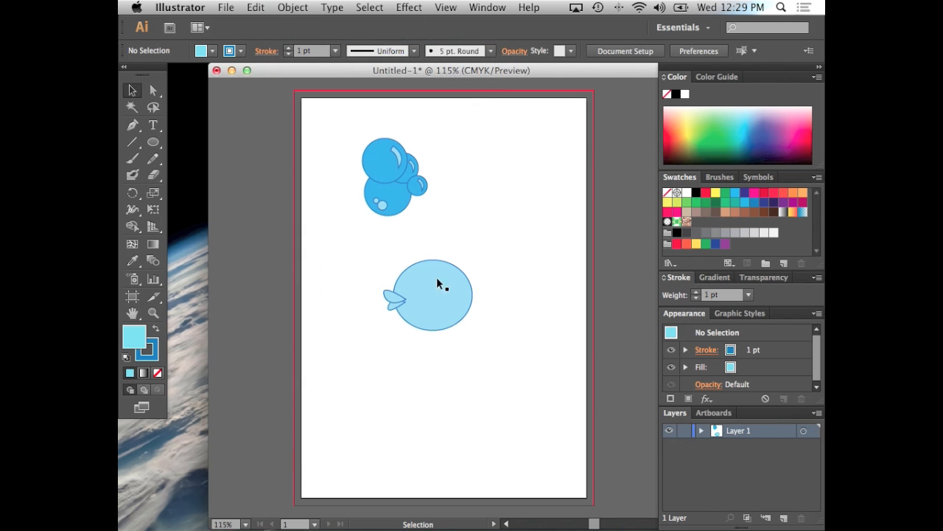
click(405, 297)
click(516, 256)
Reshape the large ellipse by pulling its right anchor point outward and slightly up with Direct Selection
click(453, 283)
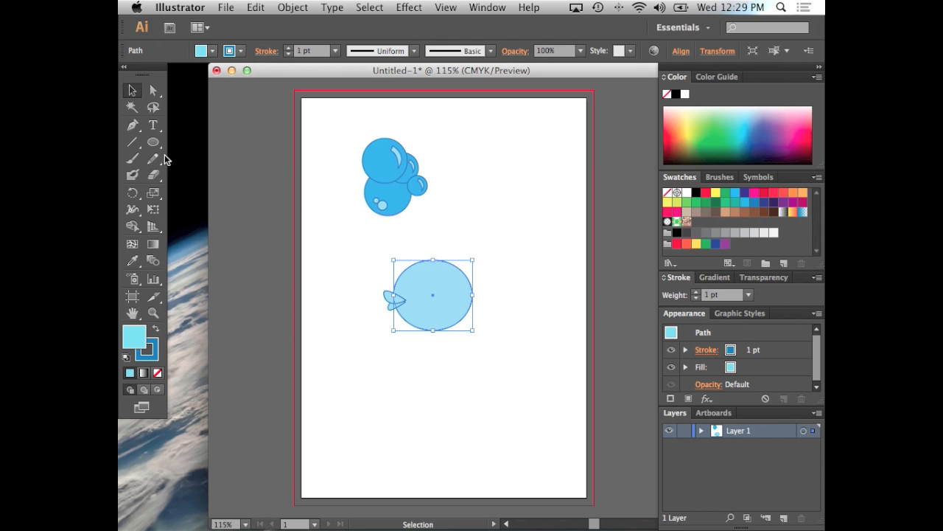
click(153, 90)
drag(474, 295, 489, 282)
click(499, 252)
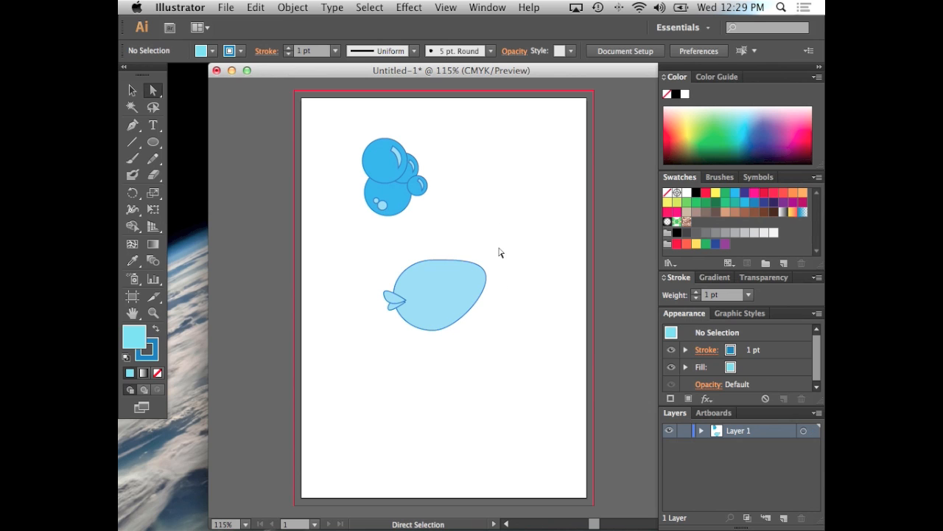
Draw two small overlapping circles left of the body and cut the front one out with Pathfinder's Minus Front
click(153, 141)
mouse_move(323, 238)
mouse_down()
mouse_move(337, 265)
mouse_move(333, 257)
mouse_move(348, 247)
mouse_up()
click(132, 89)
drag(288, 192, 346, 266)
scroll(457, 170, right, 1)
click(487, 7)
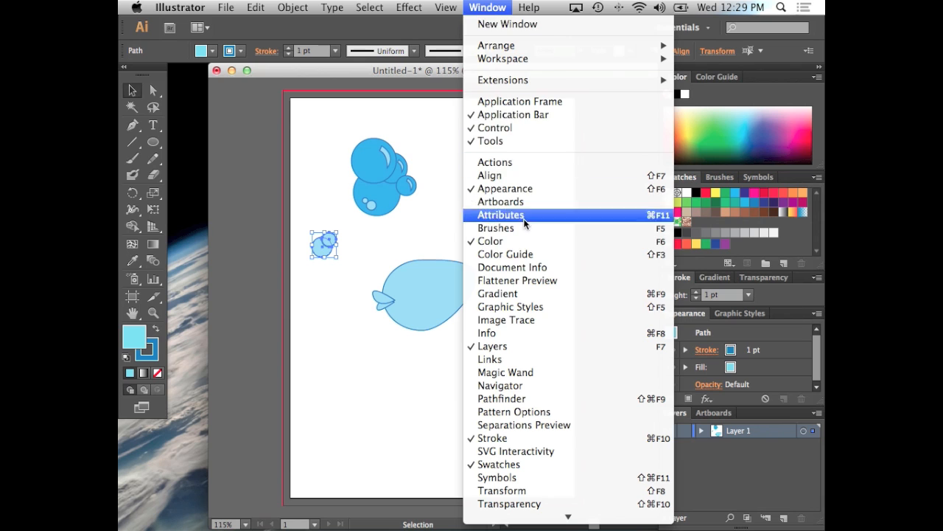
click(516, 398)
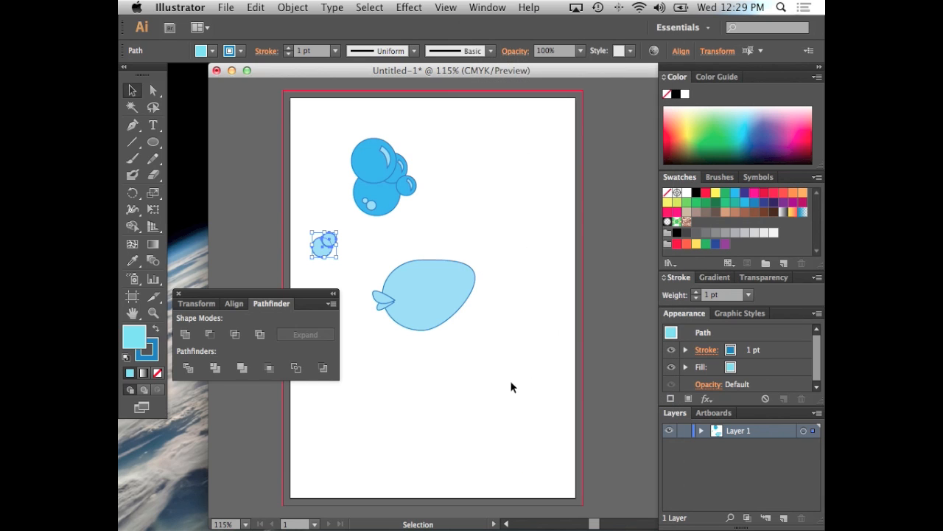
click(210, 334)
click(305, 219)
Place the notched circle on the left part of the body as an eye and fill it black
drag(331, 255, 416, 291)
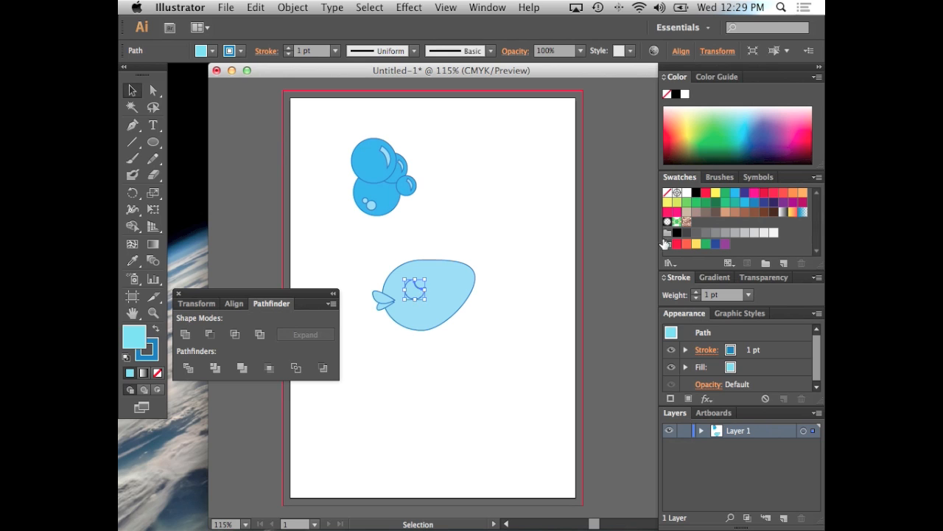
click(695, 193)
click(440, 199)
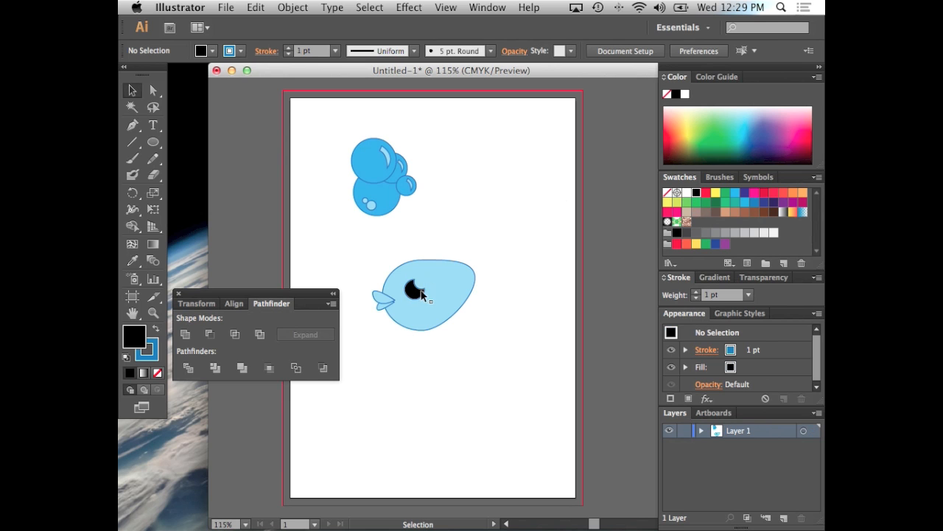
click(424, 294)
click(464, 256)
Draw a small white-filled circle and place it on the body, overlapping the black eye shape
click(151, 142)
mouse_move(282, 187)
mouse_down()
mouse_move(320, 226)
mouse_move(304, 209)
mouse_up()
click(132, 89)
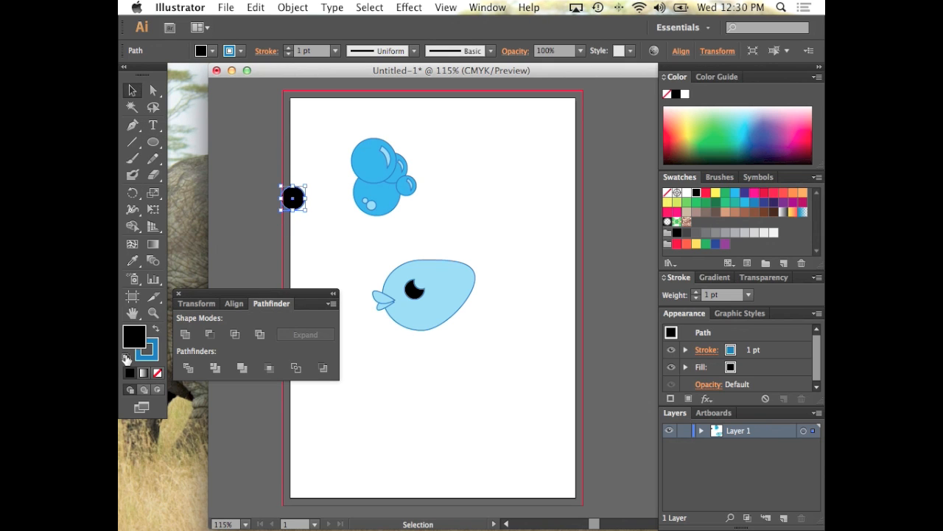
double_click(140, 345)
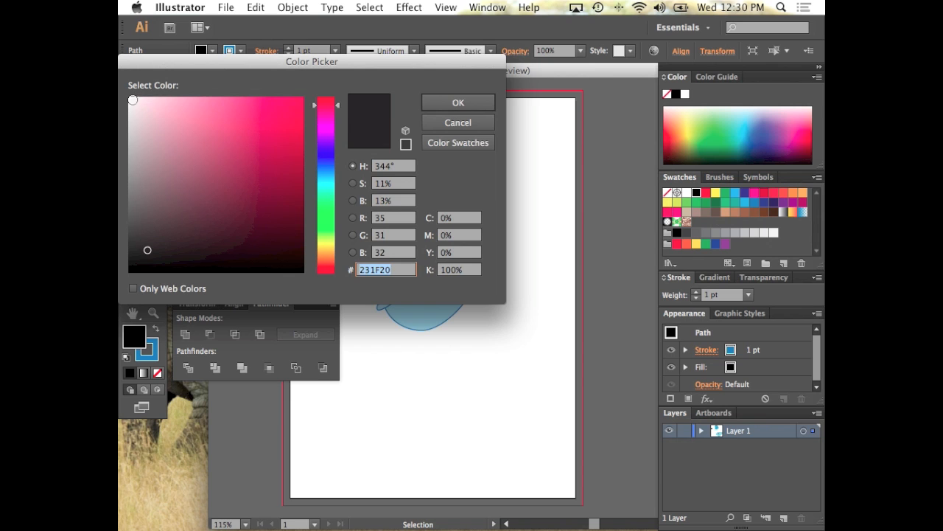
click(133, 99)
click(487, 103)
drag(303, 198, 431, 282)
Bring the black eye shape to the front of the white circle
click(409, 287)
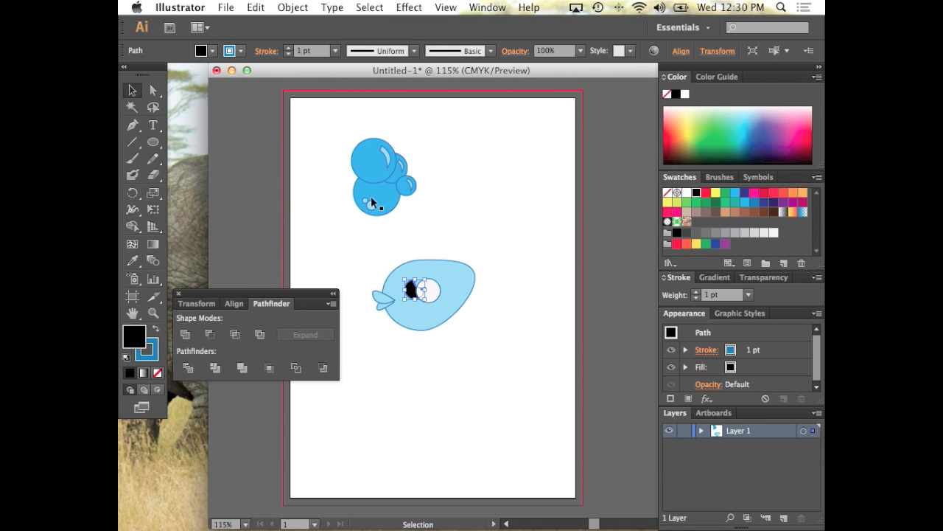
click(292, 8)
mouse_move(302, 37)
click(481, 36)
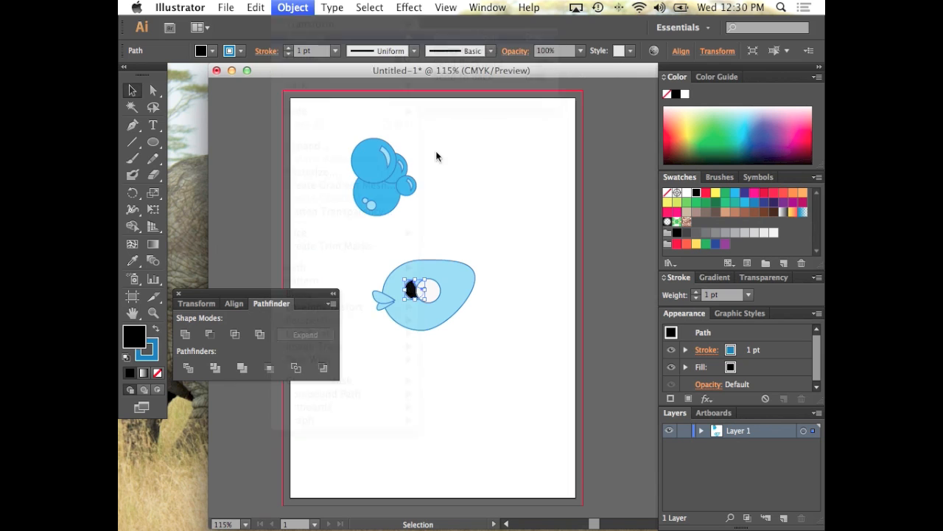
Move the black eye shape onto the middle of the white circle
drag(425, 279, 428, 290)
click(455, 242)
Group the black shape with the white circle and place the finished eye on the body just beside the lips
shift+click(436, 284)
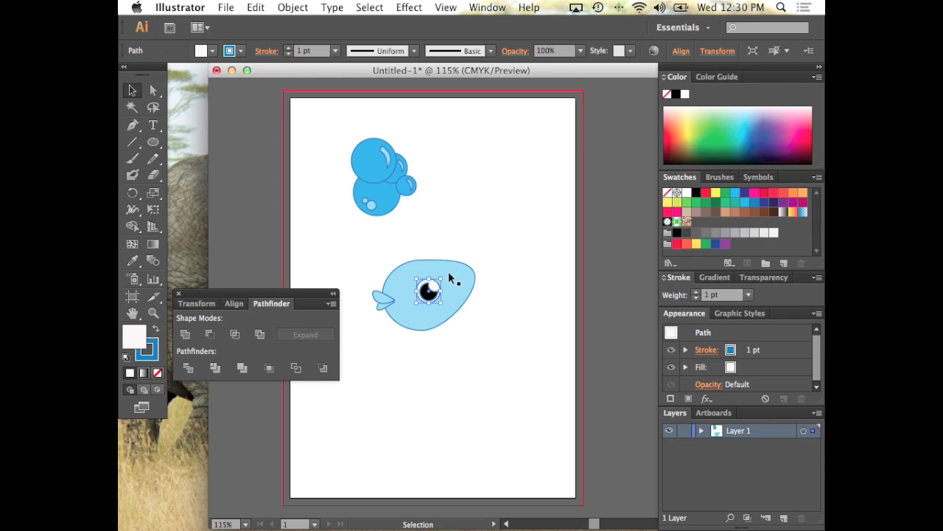
drag(428, 290, 405, 294)
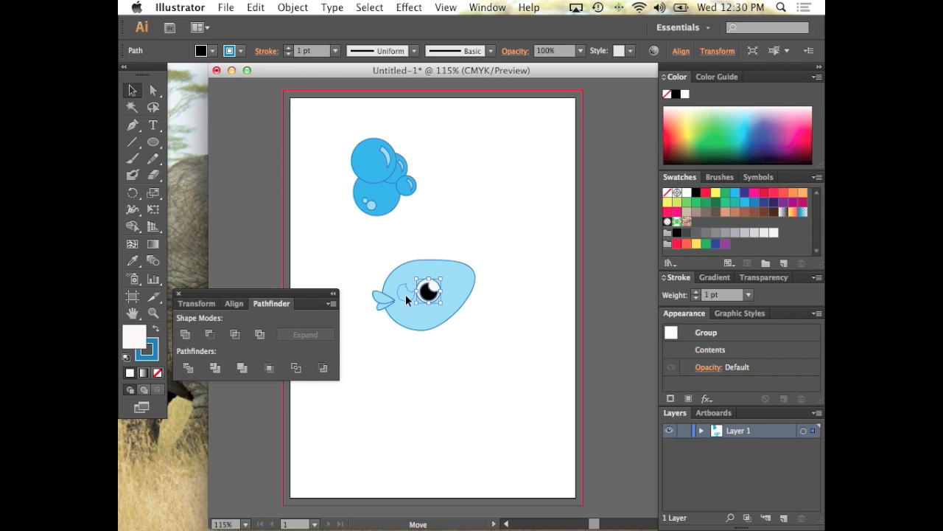
key(super+z)
click(484, 218)
drag(434, 231, 413, 293)
shift+click(456, 284)
key(super+g)
click(492, 233)
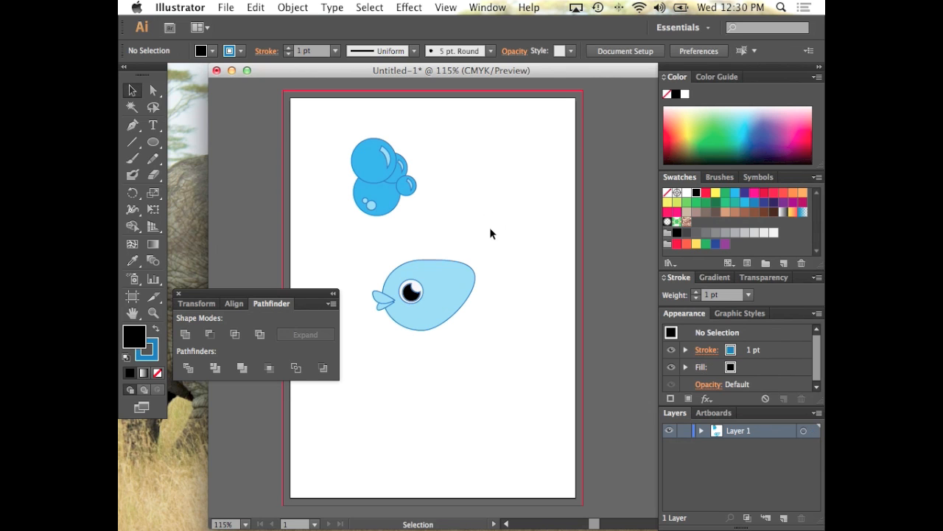
Draw a small closed, curved fin with the Pen tool on the lower edge of the fish body
click(132, 125)
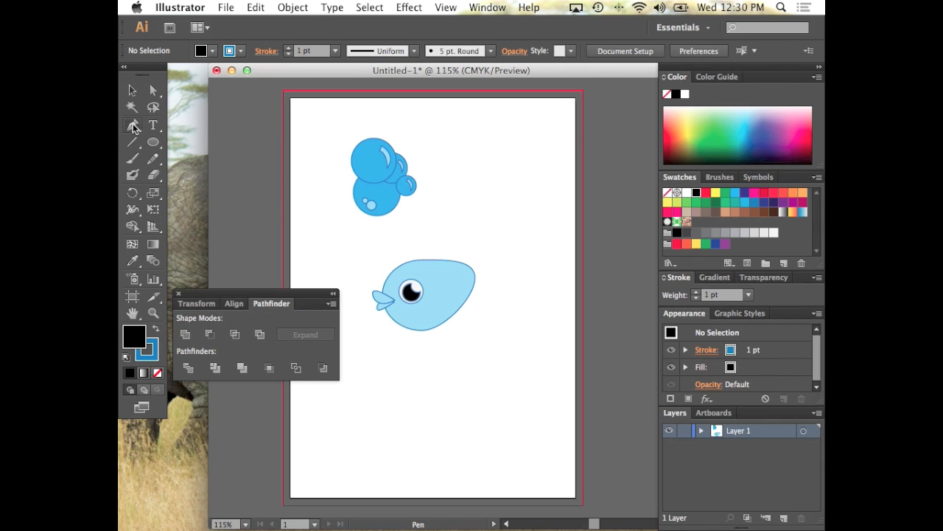
click(417, 320)
drag(451, 333, 482, 310)
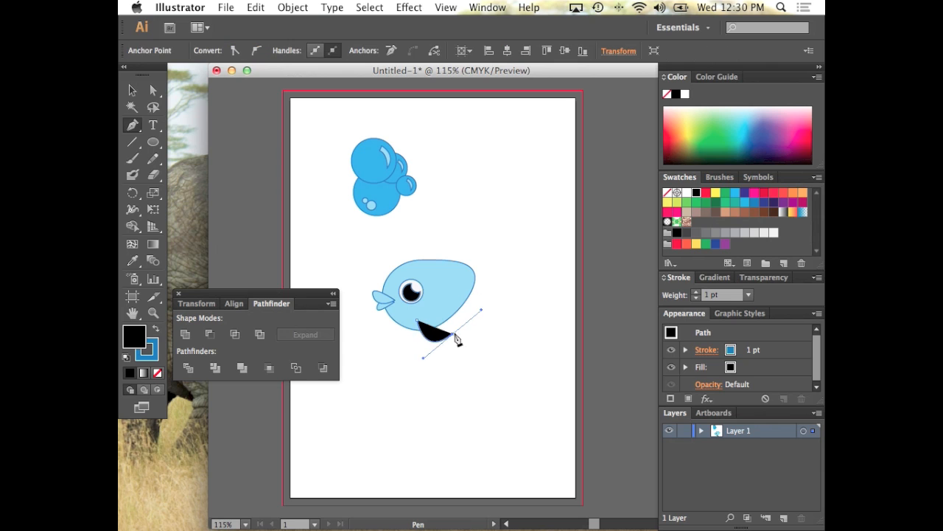
drag(419, 324, 426, 327)
click(418, 320)
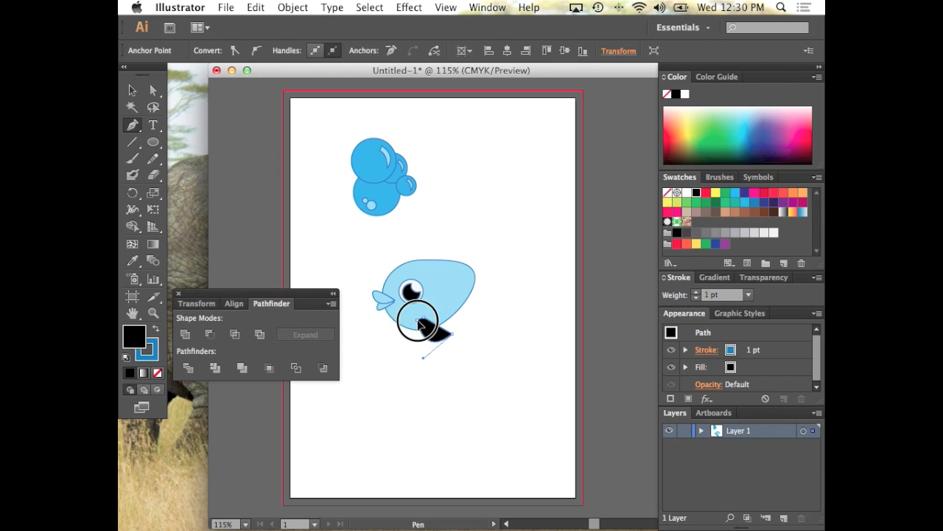
Draw a closed tail with the Pen tool at the rear of the body, with a long upper lobe and a short lower lobe
click(470, 270)
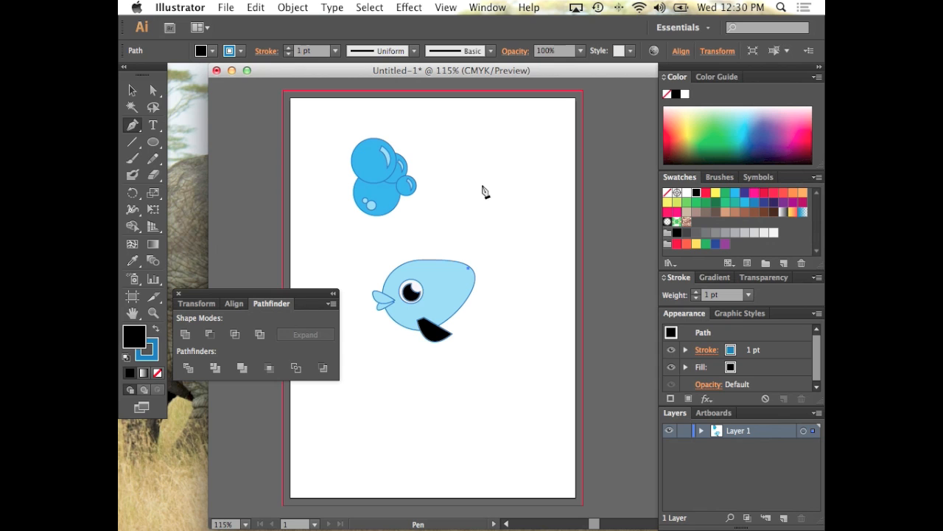
drag(495, 205, 541, 157)
drag(515, 215, 526, 237)
drag(504, 283, 487, 294)
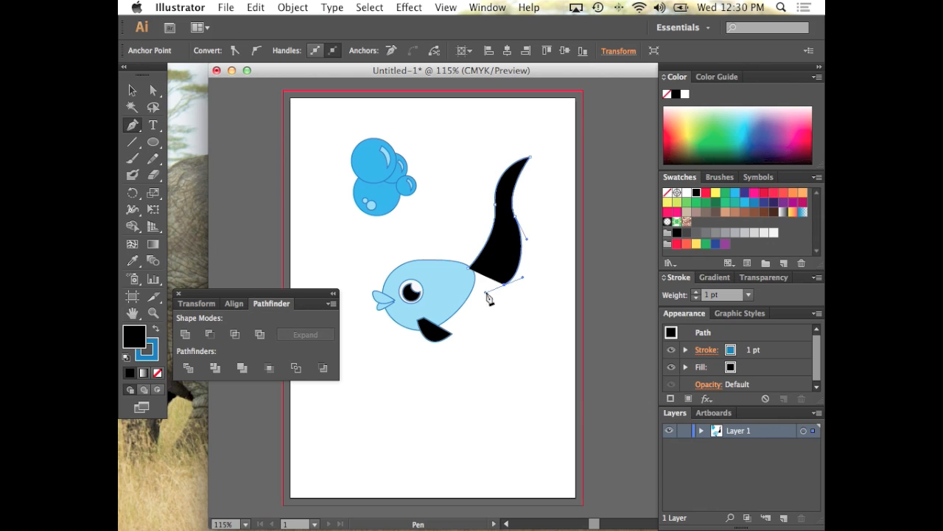
click(510, 312)
drag(516, 327, 537, 331)
click(524, 328)
drag(484, 300, 478, 277)
click(468, 276)
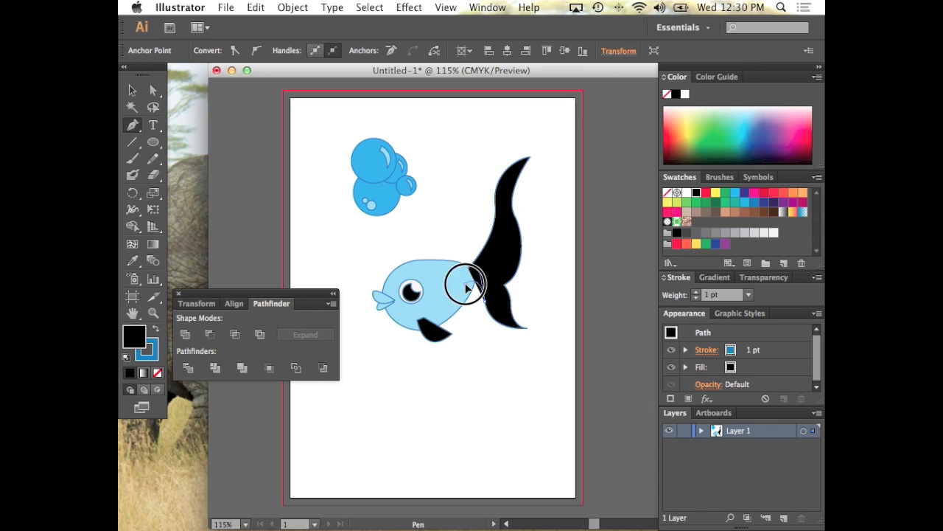
Draw a closed top fin with the Pen tool, with a curled tip over the forehead and a strand hanging down behind the eye
click(407, 265)
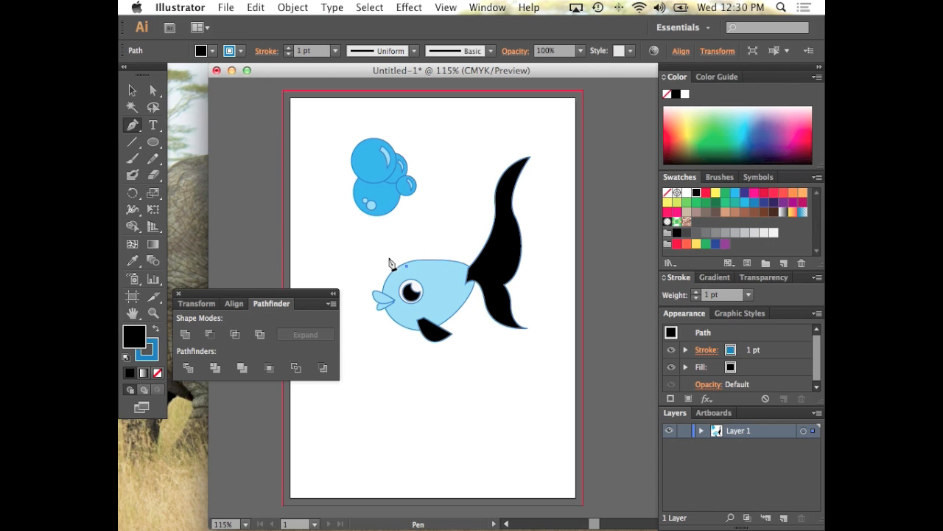
drag(380, 265, 374, 289)
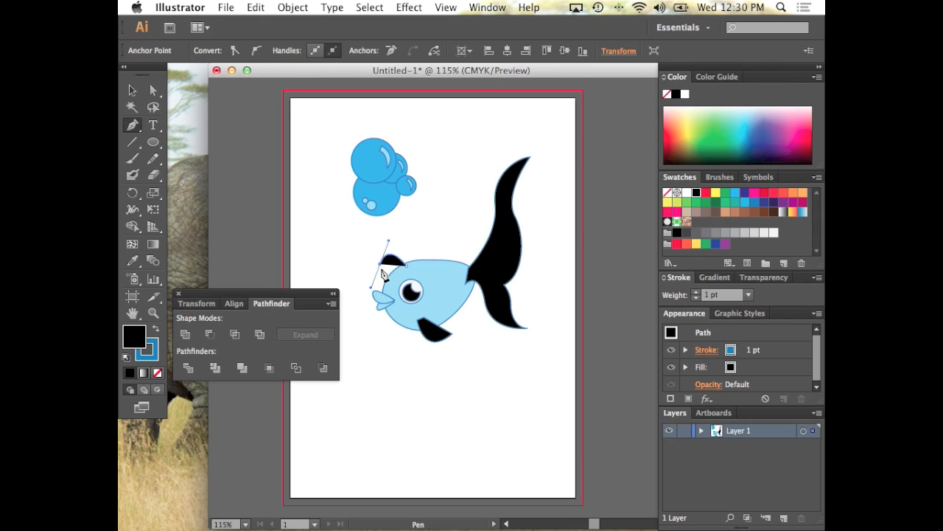
click(380, 264)
drag(402, 251, 420, 260)
click(402, 240)
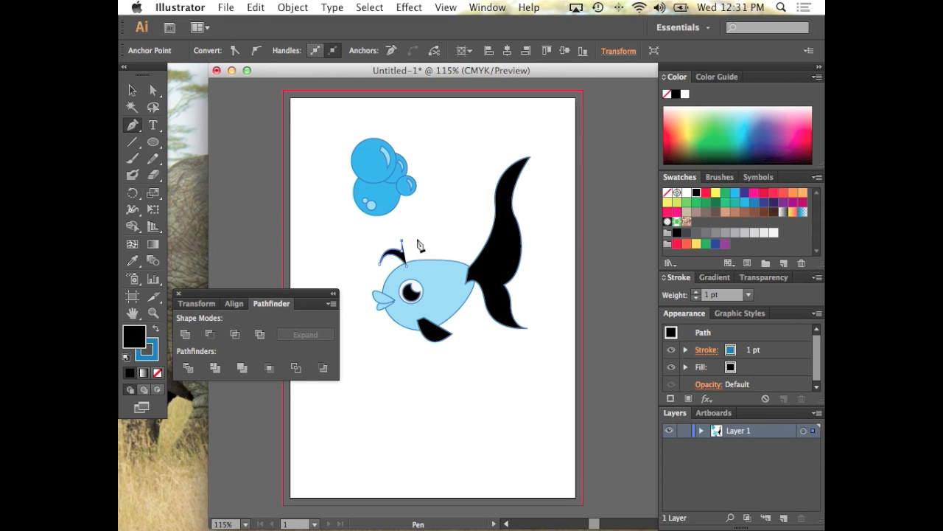
drag(460, 252, 469, 265)
click(460, 251)
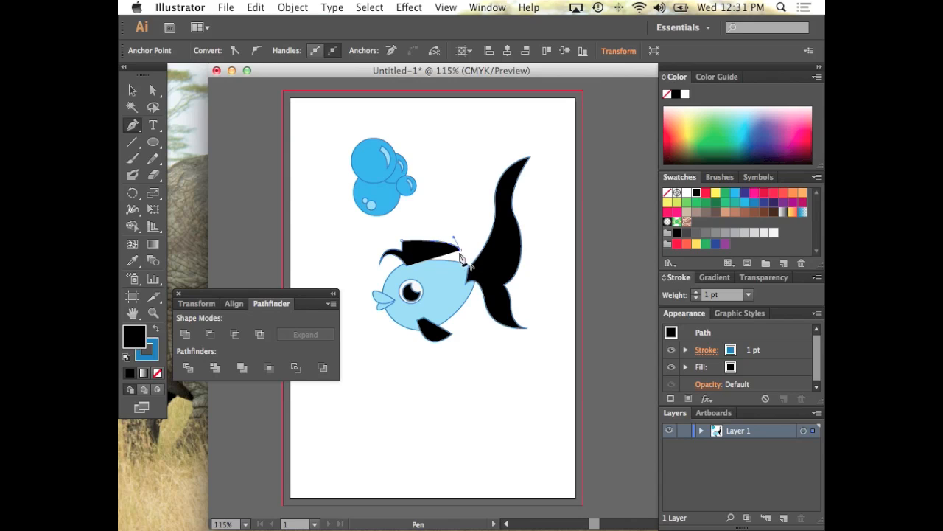
click(445, 273)
click(436, 291)
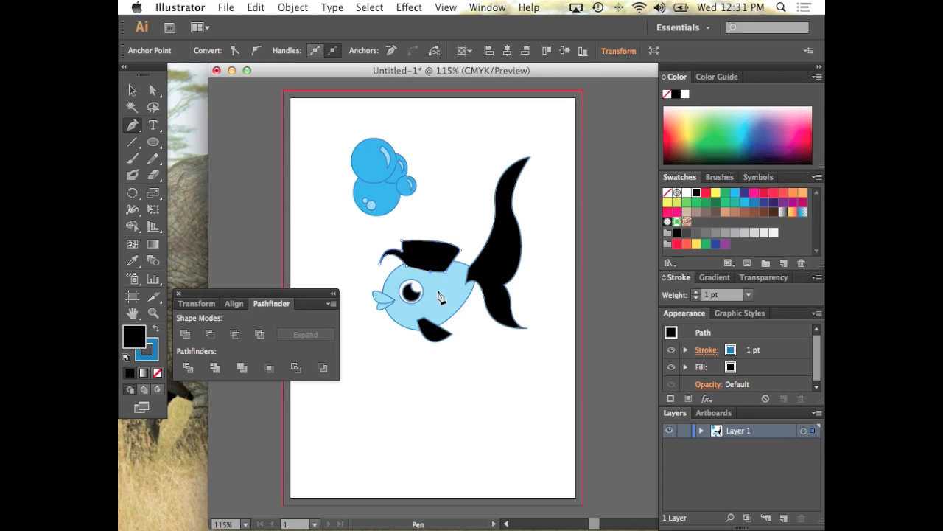
click(428, 295)
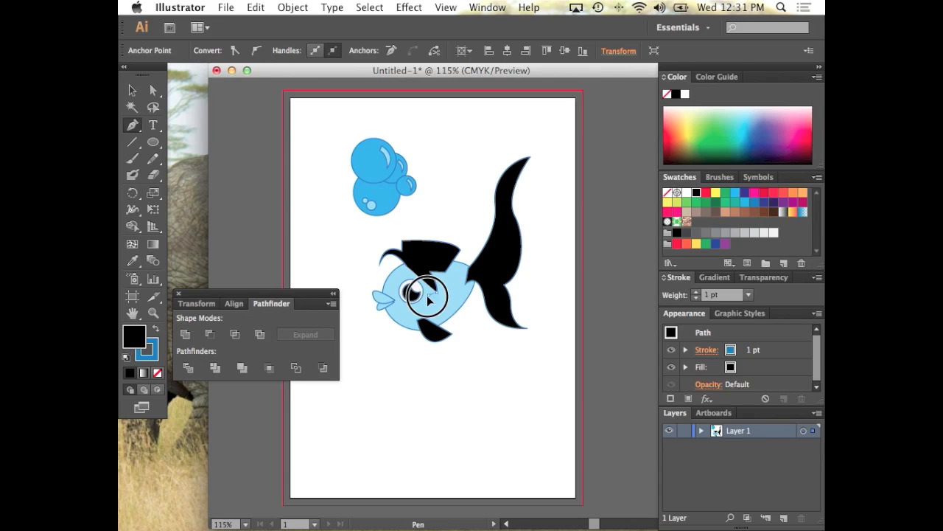
drag(416, 268, 402, 258)
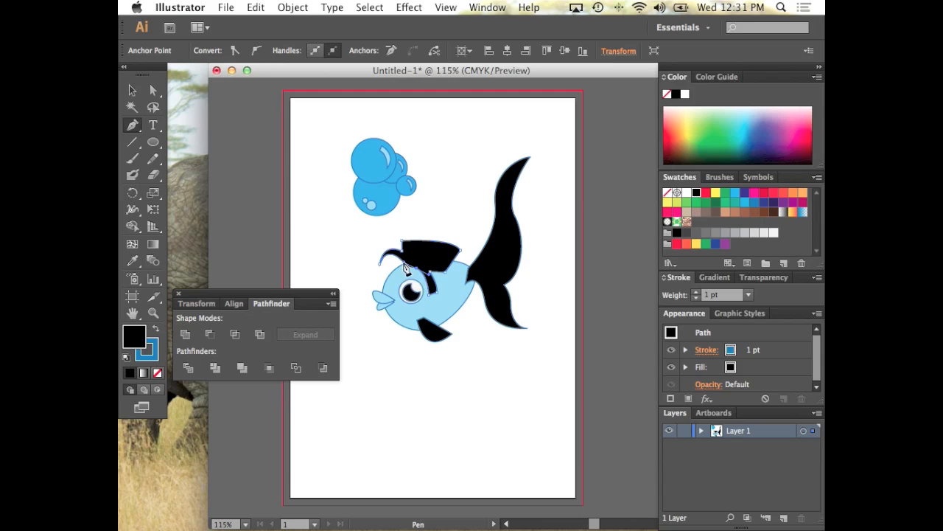
click(416, 269)
click(407, 266)
Fill and outline all fish parts except the eye with the orange swatch C=0 M=50 Y=100 K=0
click(131, 92)
click(284, 218)
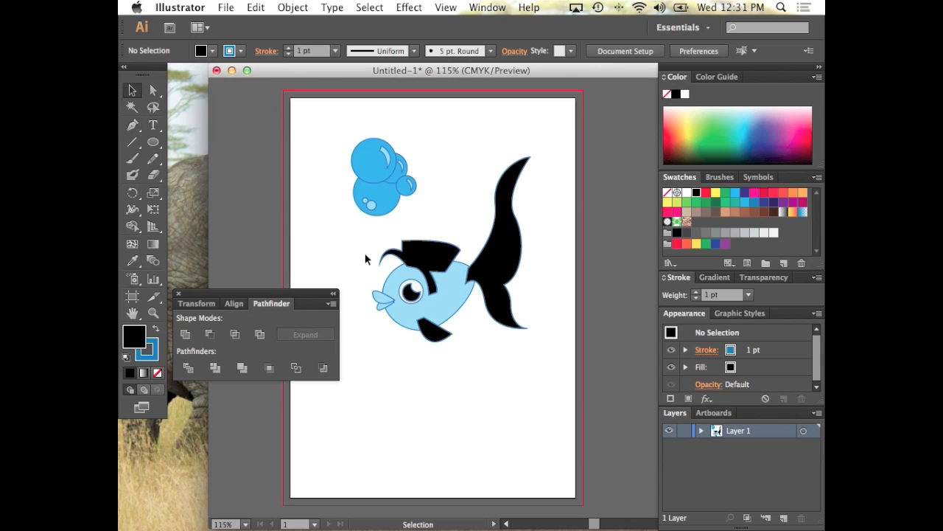
drag(349, 237, 554, 400)
shift+click(424, 297)
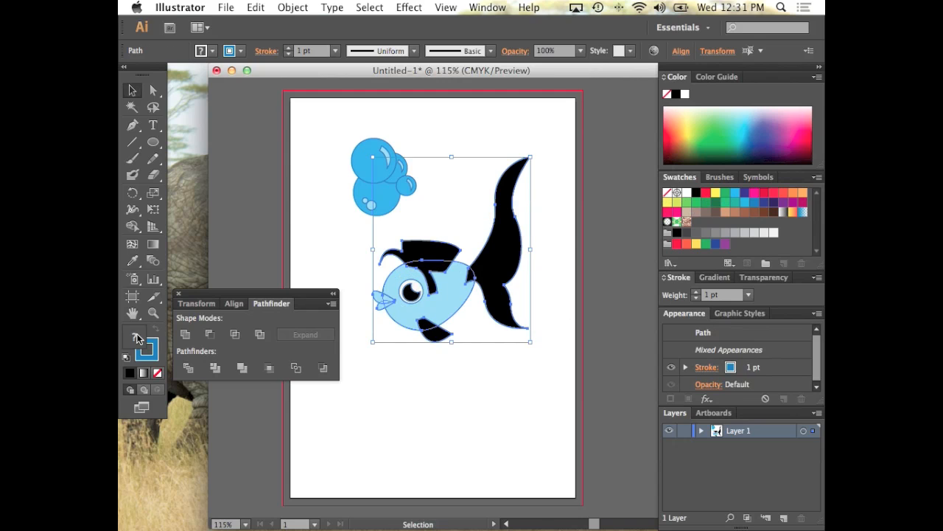
click(794, 193)
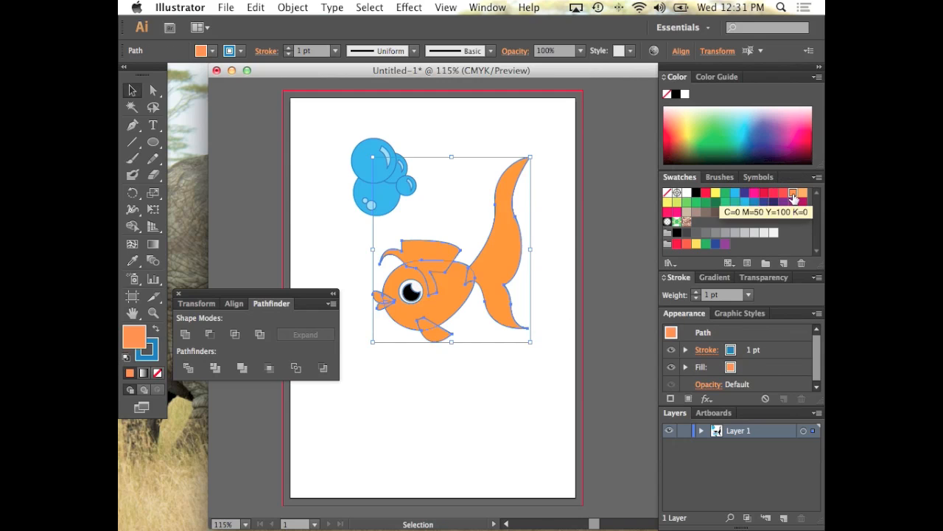
click(150, 346)
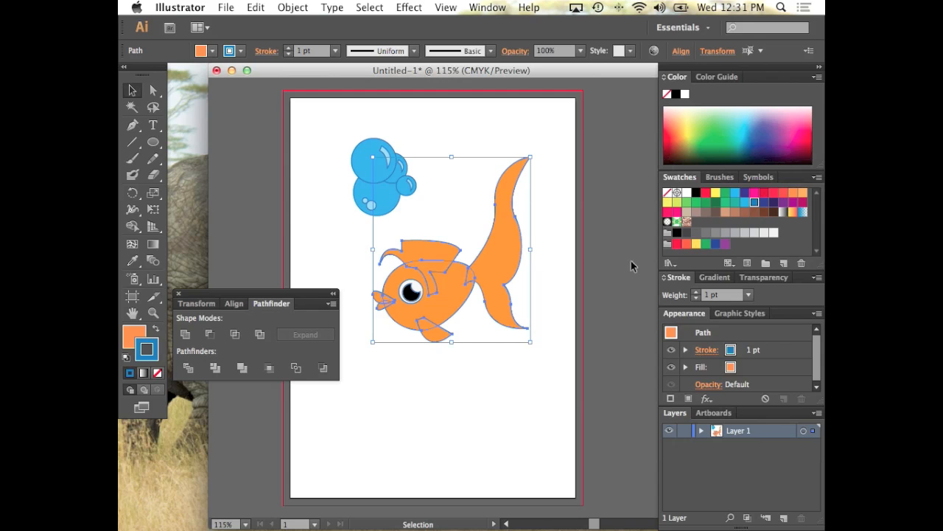
click(794, 193)
Fill the top fin, tail, lower fin and both lips with the red-orange swatch, leaving the body orange
click(468, 209)
click(444, 247)
shift+click(502, 253)
shift+click(432, 337)
shift+click(395, 314)
shift+click(379, 302)
shift+click(379, 308)
click(784, 195)
click(156, 331)
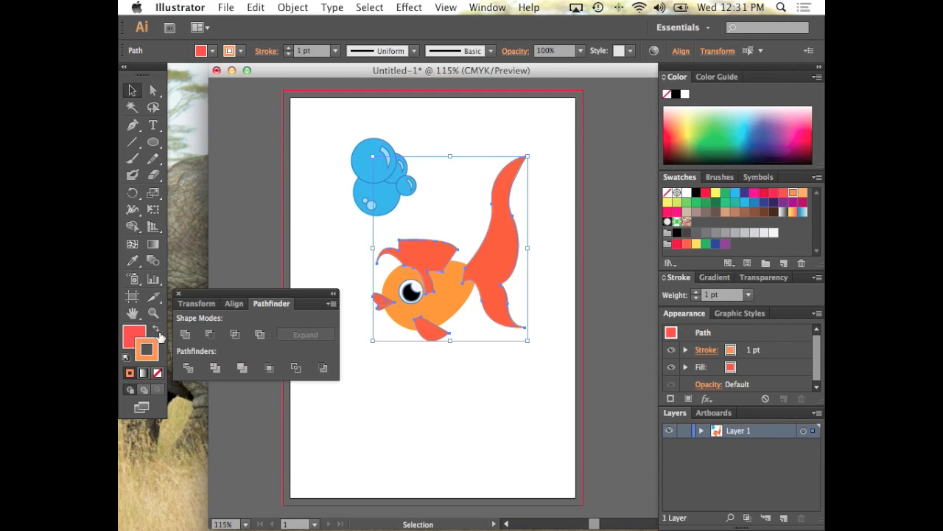
click(306, 237)
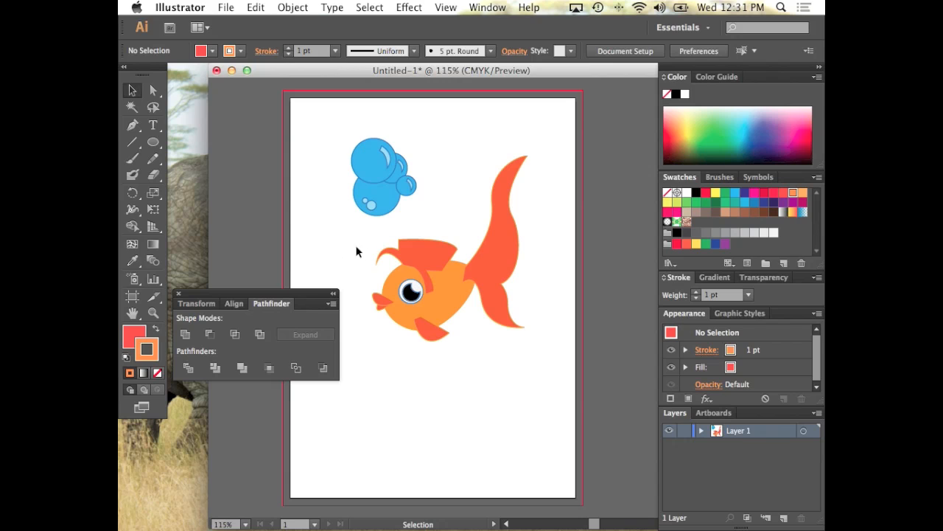
Send the tail to the back, behind the fish body
drag(337, 233, 518, 353)
click(521, 365)
click(490, 288)
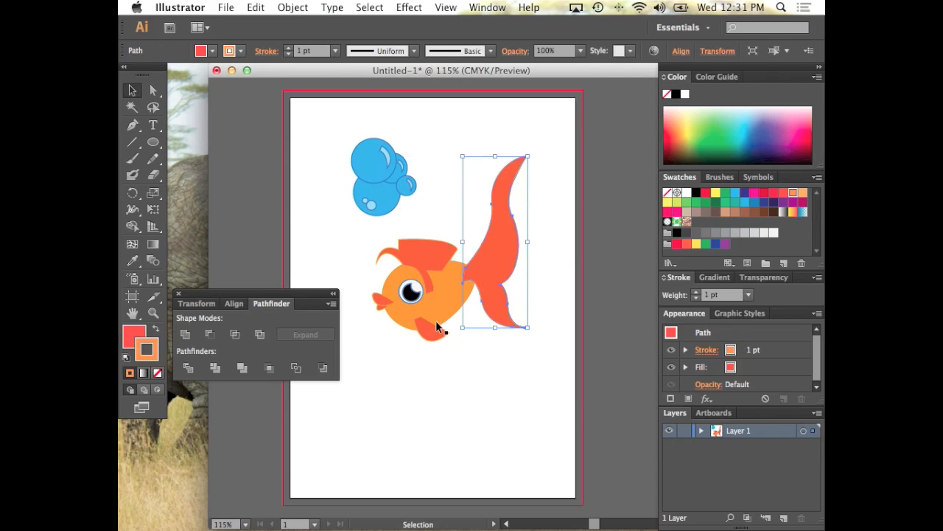
click(292, 7)
mouse_move(316, 36)
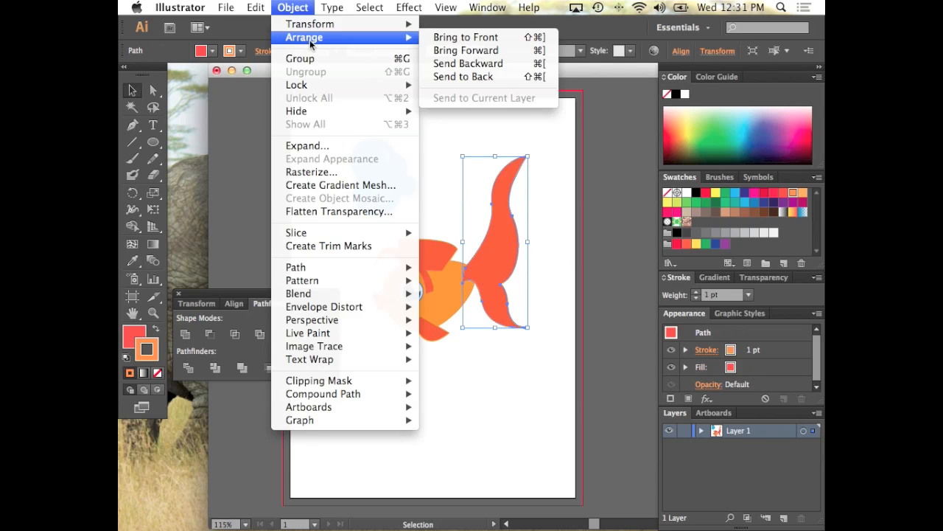
click(459, 74)
click(472, 130)
Group all the fish parts, including the eye, into one object
drag(349, 229, 525, 348)
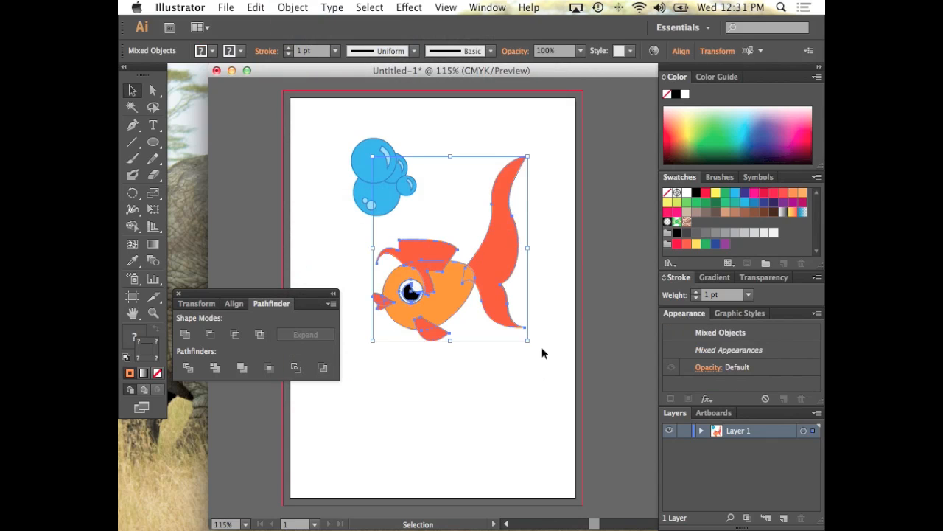
key(super+g)
click(400, 204)
click(326, 139)
drag(326, 139, 443, 211)
click(440, 208)
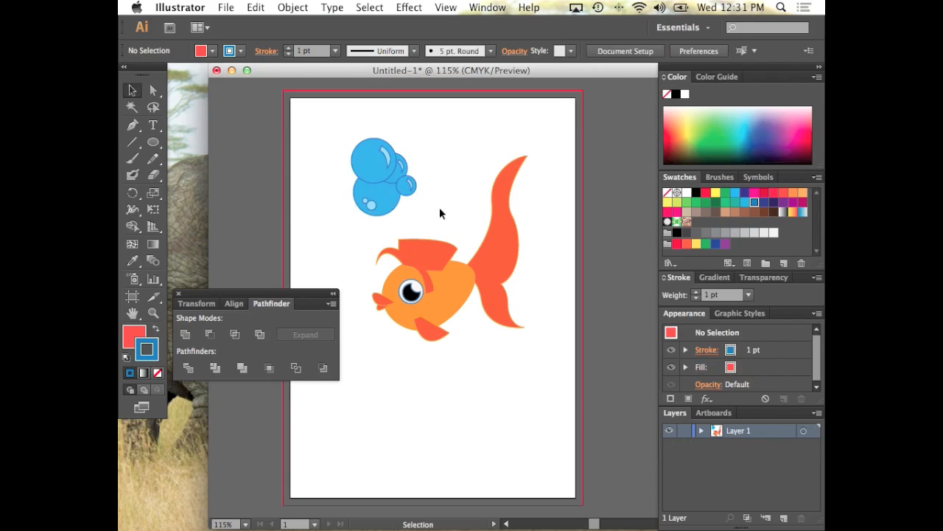
Collapse the floating Pathfinder panel group and move the fish and bubble cluster close together, with the bubbles just above the top fin
click(332, 294)
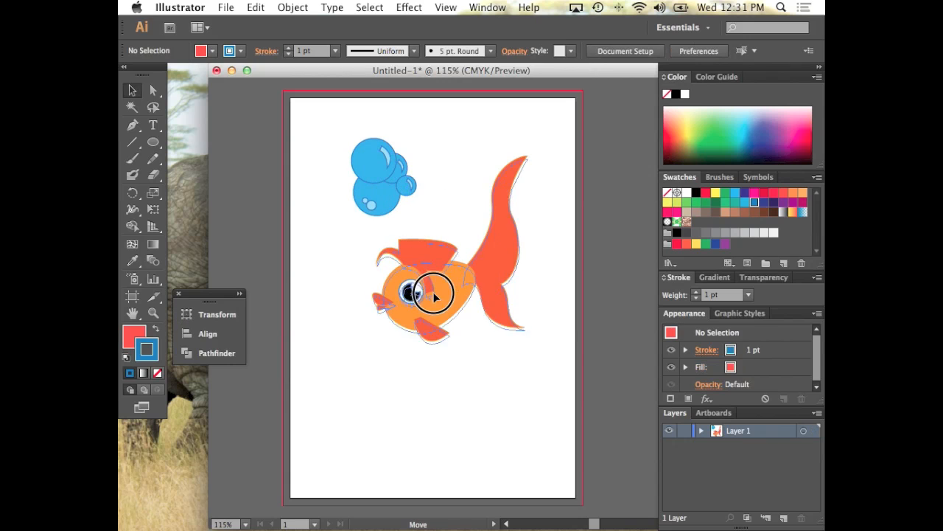
drag(421, 288, 400, 321)
drag(407, 206, 427, 243)
click(535, 274)
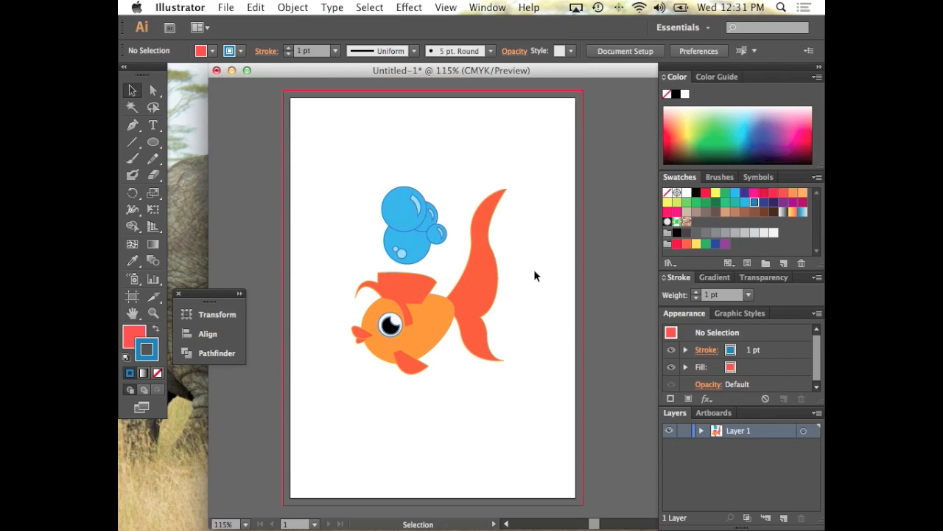
Make a new pattern from the fish and bubble cluster using Pattern Options
click(478, 8)
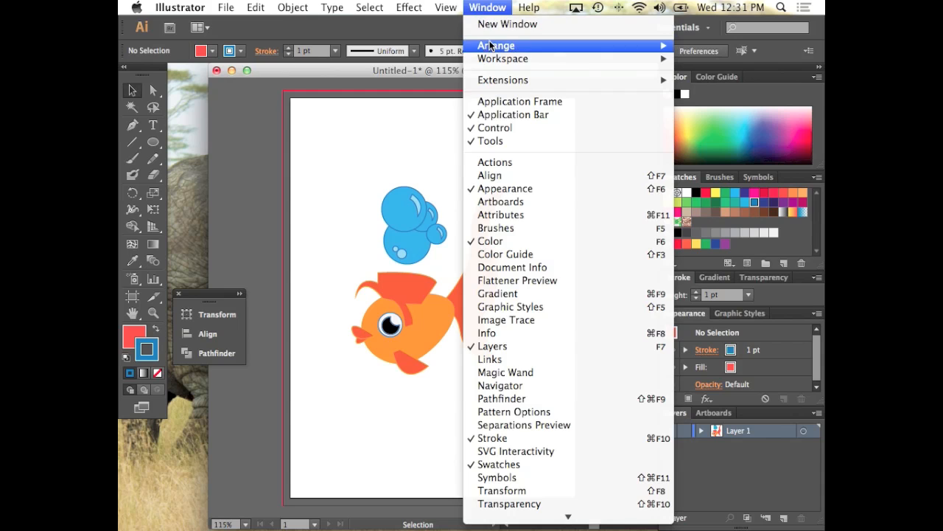
mouse_move(490, 50)
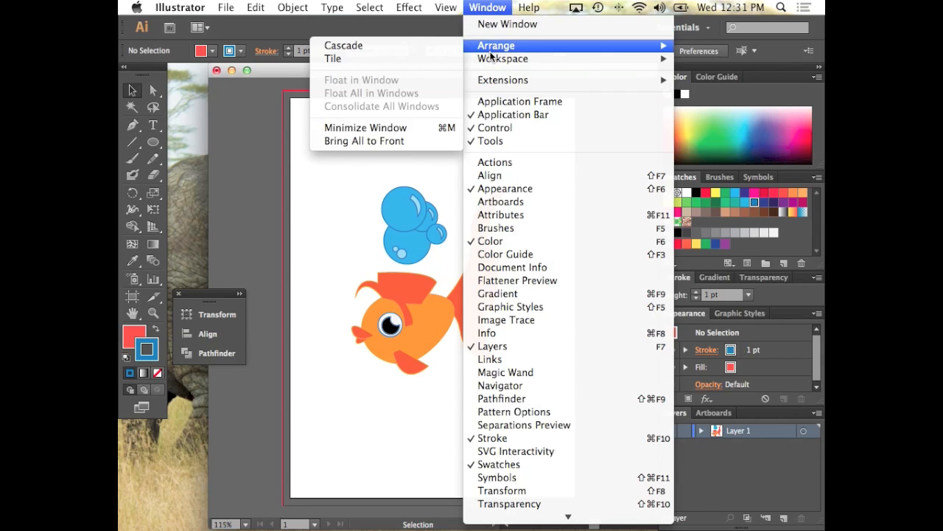
click(514, 411)
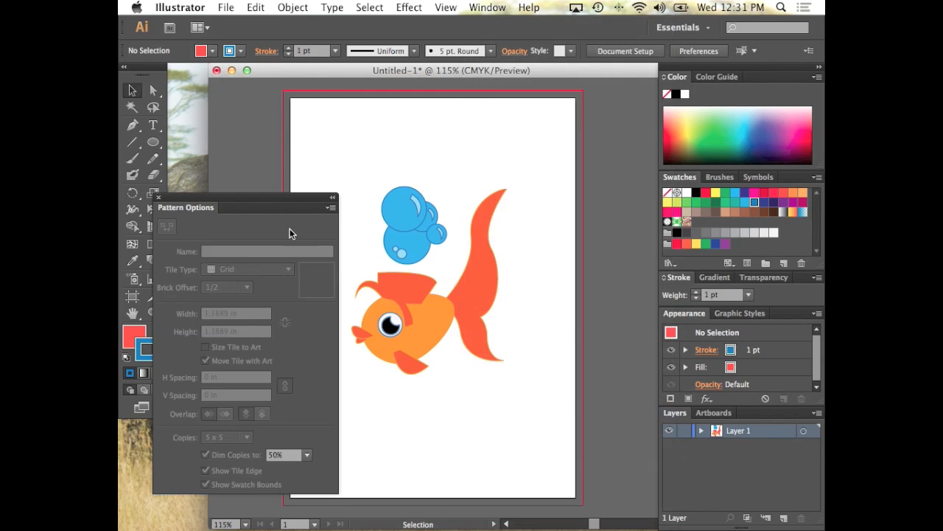
drag(386, 172, 514, 364)
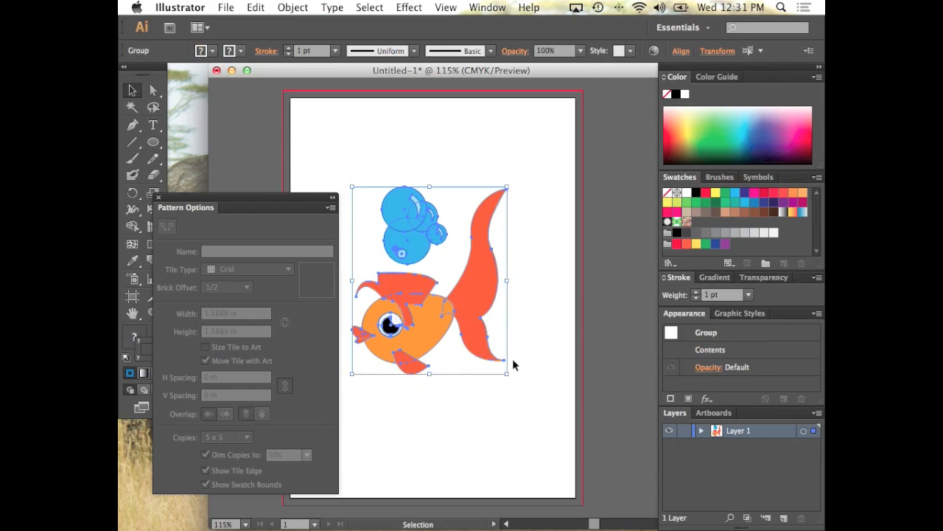
click(378, 379)
drag(363, 169, 473, 331)
click(331, 208)
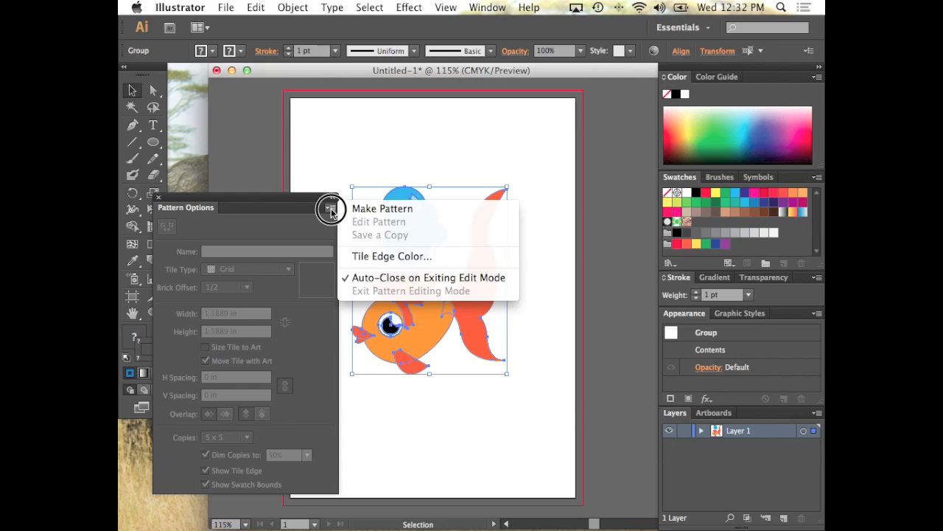
click(366, 210)
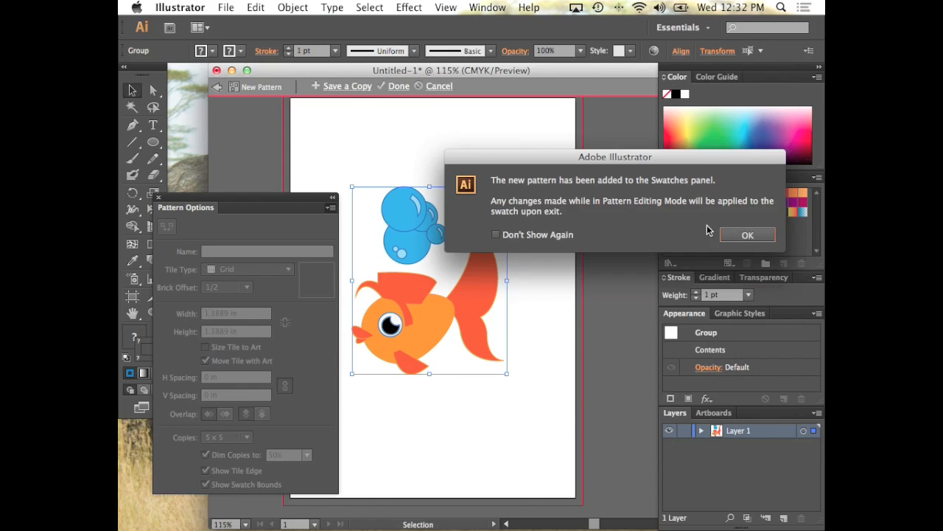
click(740, 233)
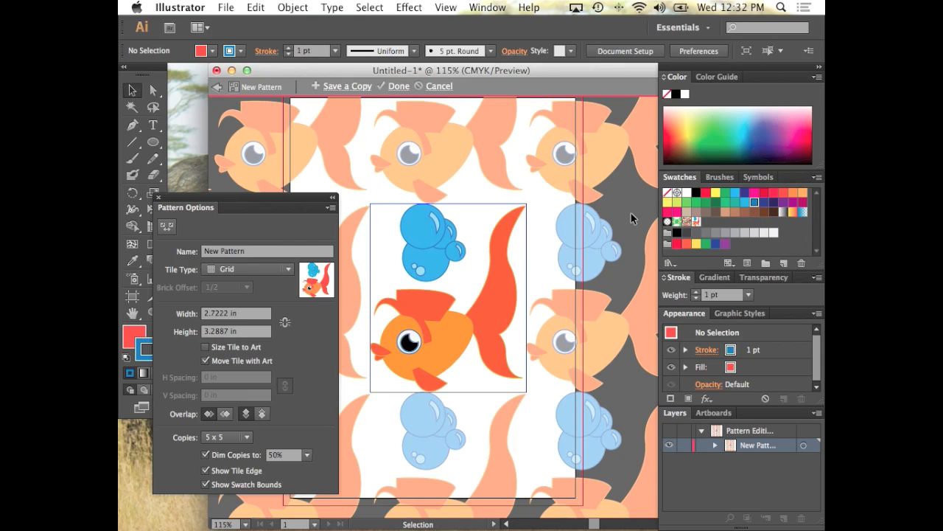
Set the pattern's tile type to Brick by Row with a brick offset of 3/4
click(262, 272)
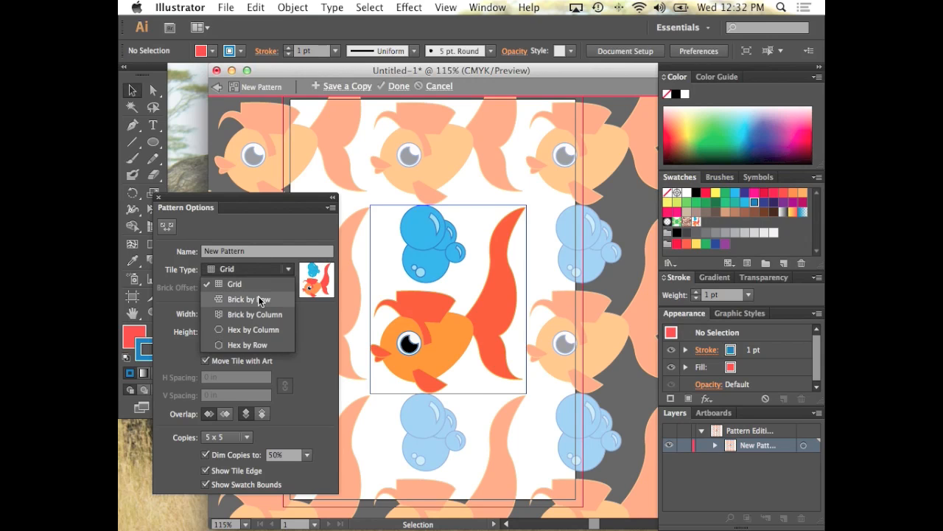
click(260, 300)
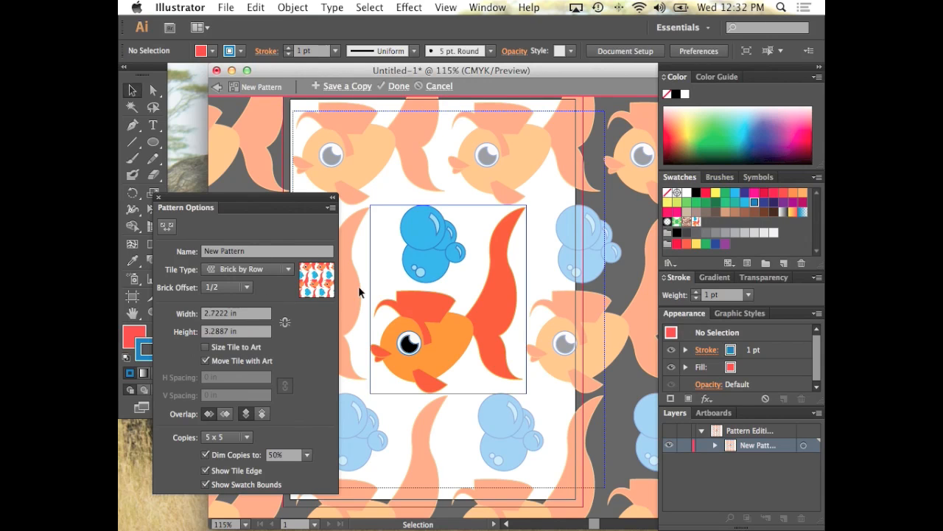
click(248, 288)
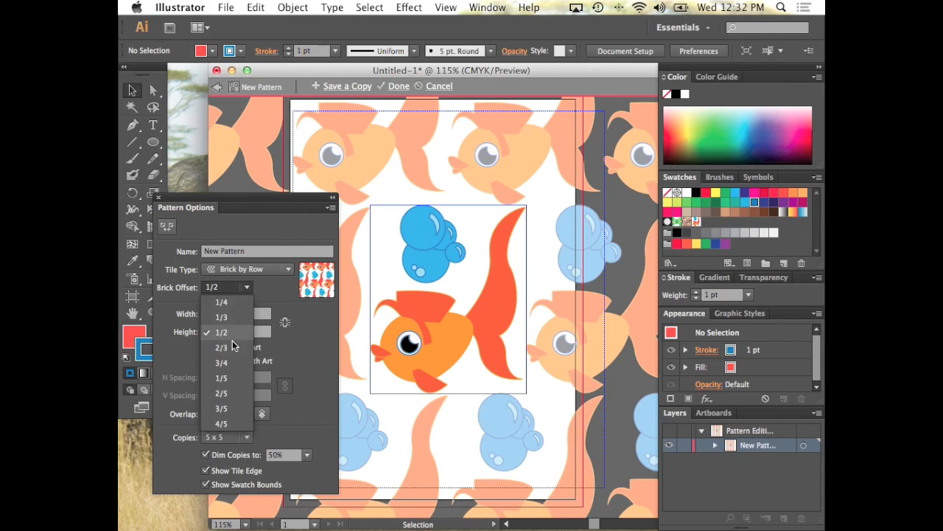
click(224, 363)
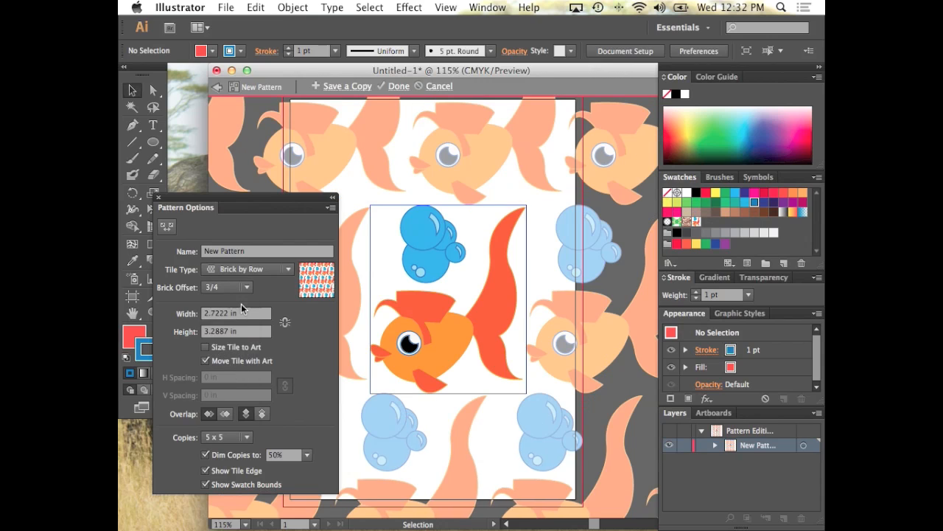
Set the pattern tile's width to 4 in and its height first to 3 in and finally to 4 in
click(247, 315)
text(4)
key(Tab)
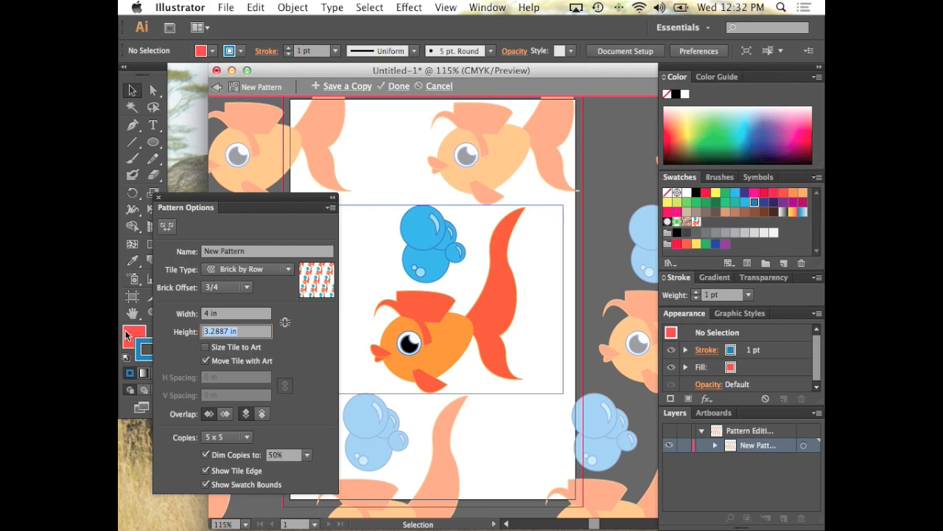
text(3)
key(Tab)
click(512, 246)
click(577, 280)
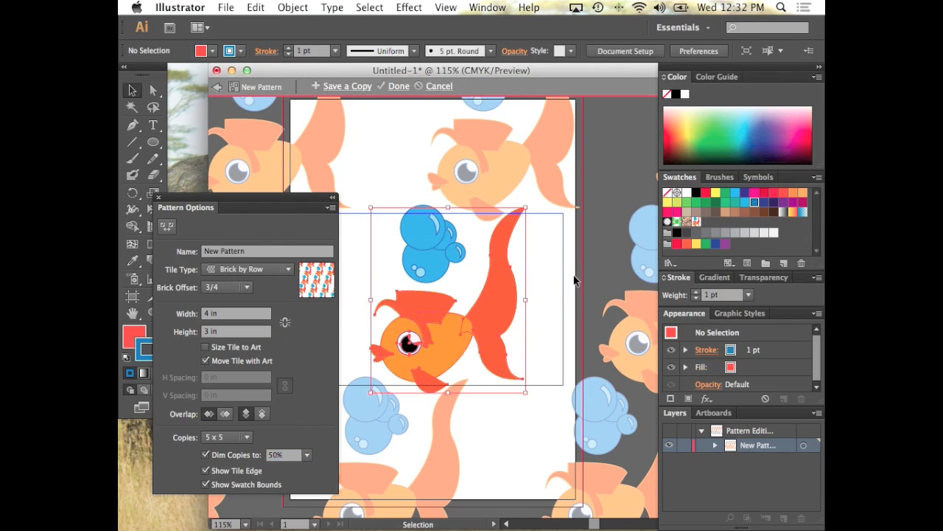
click(224, 332)
text(4)
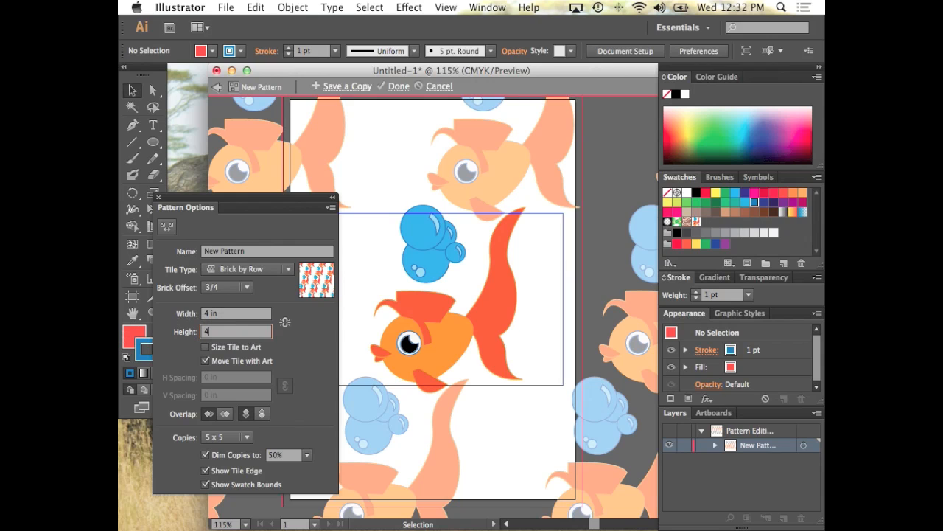
key(Return)
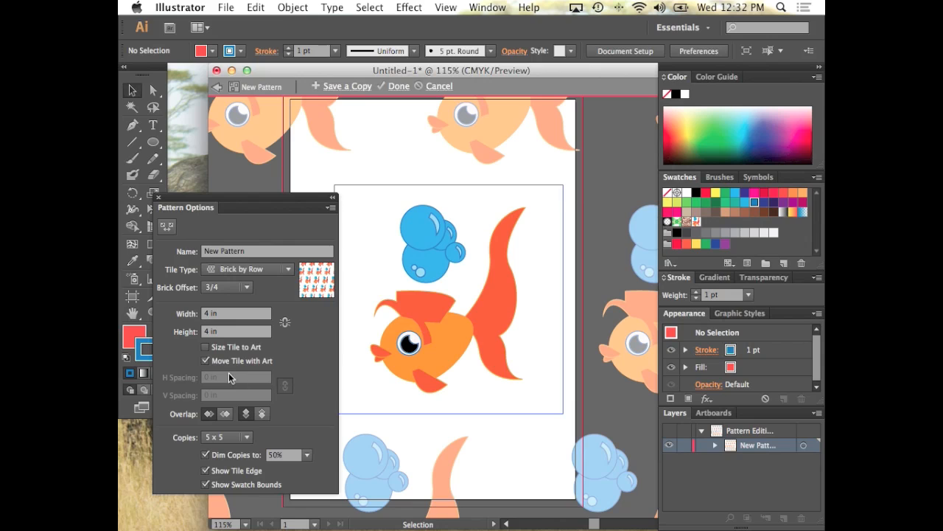
Fit the tile to the artwork with Size Tile to Art and turn that option off again
click(206, 348)
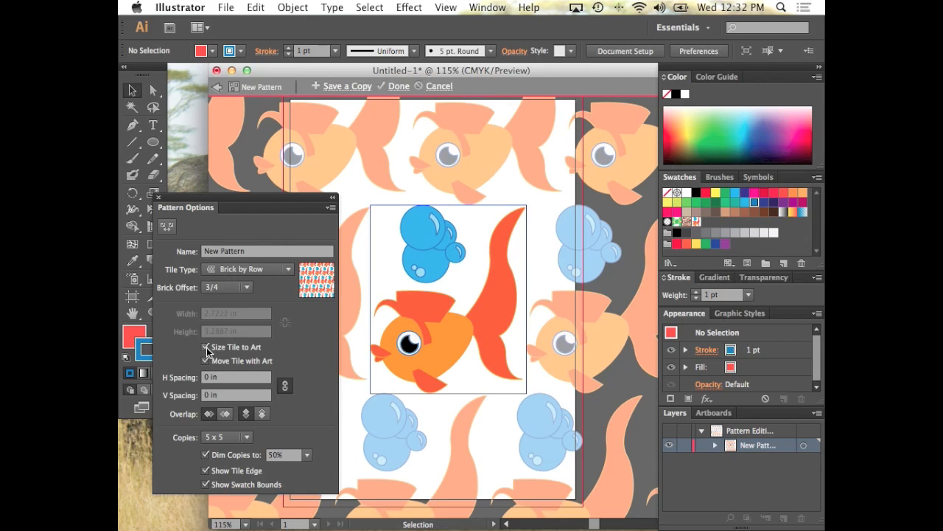
click(207, 347)
click(240, 313)
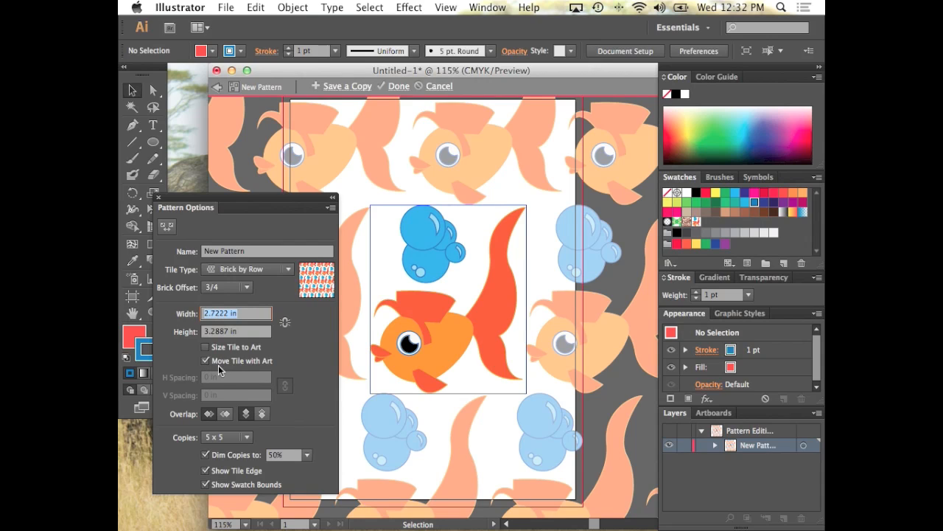
click(315, 402)
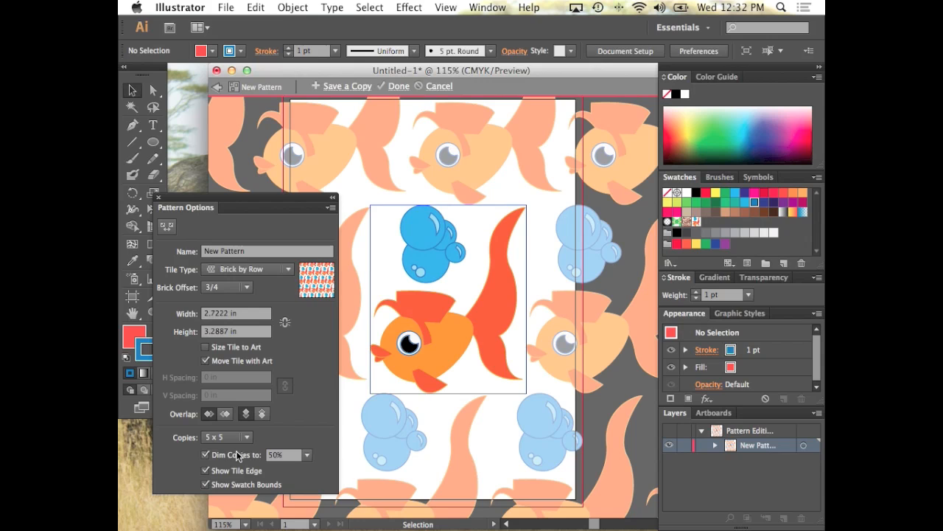
Dim the pattern copies to 20% and place a duplicate of the bubble cluster slightly below and to the right of the original
click(307, 455)
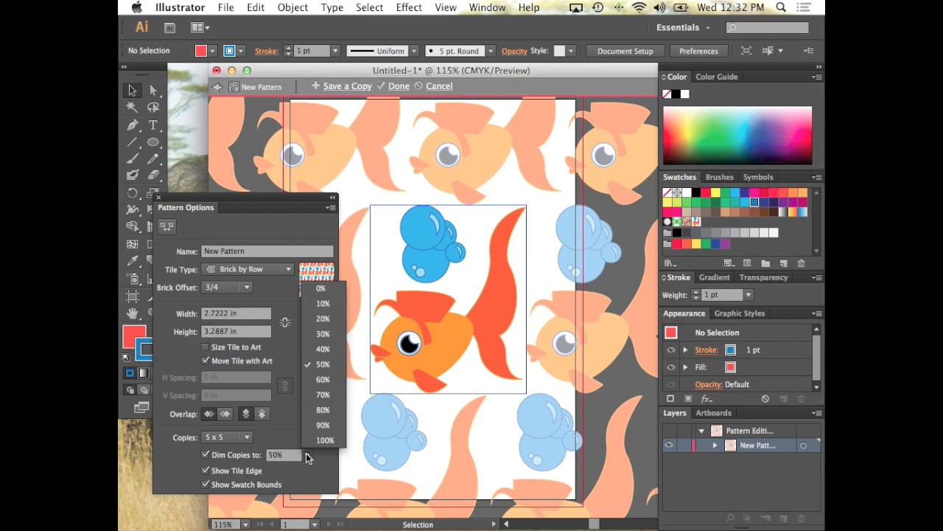
click(323, 319)
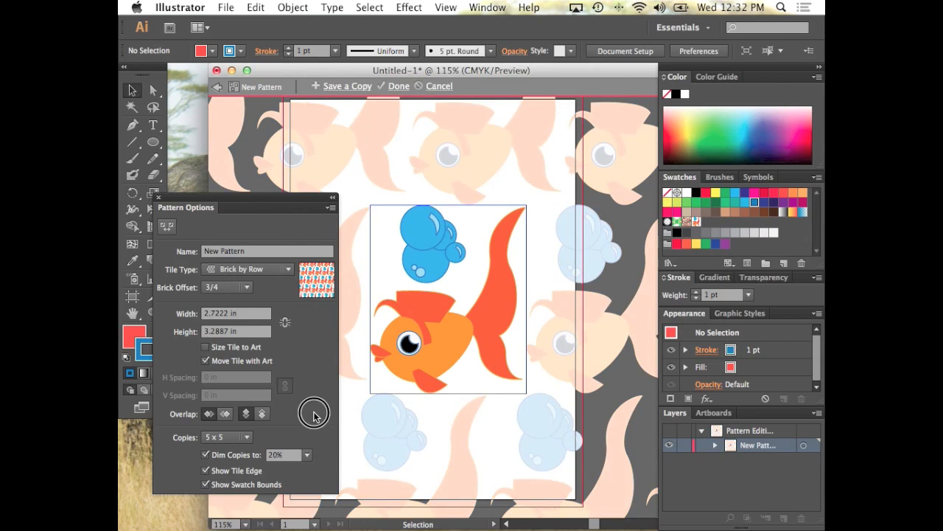
click(432, 251)
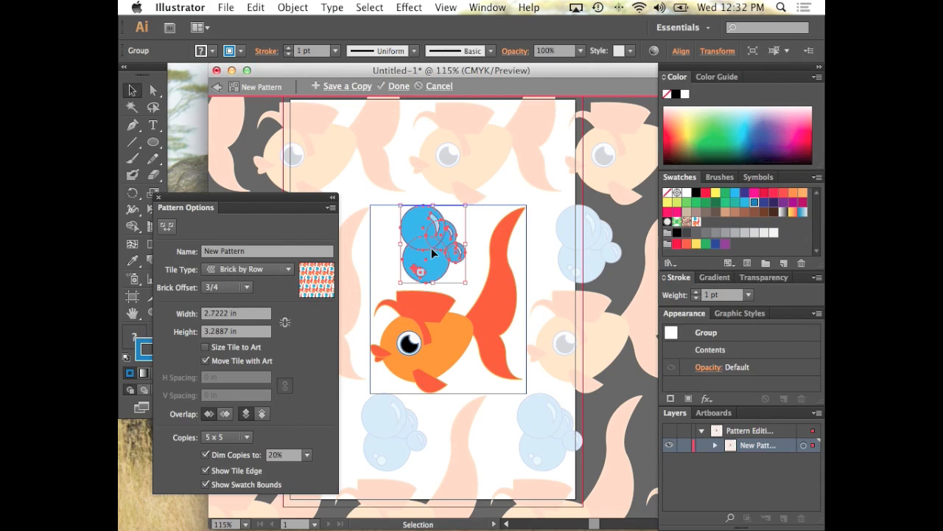
drag(432, 249, 475, 278)
Fill the tile with overlapping bubble clusters and add scaled-down fish near its upper-left and lower-right corners
click(447, 331)
drag(447, 334, 436, 271)
drag(515, 145, 389, 297)
click(476, 264)
drag(389, 297, 386, 244)
drag(387, 245, 529, 396)
Try placing a copy of the large fish farther right in the tile, and undo it
key(super+z)
click(443, 234)
drag(450, 255, 510, 338)
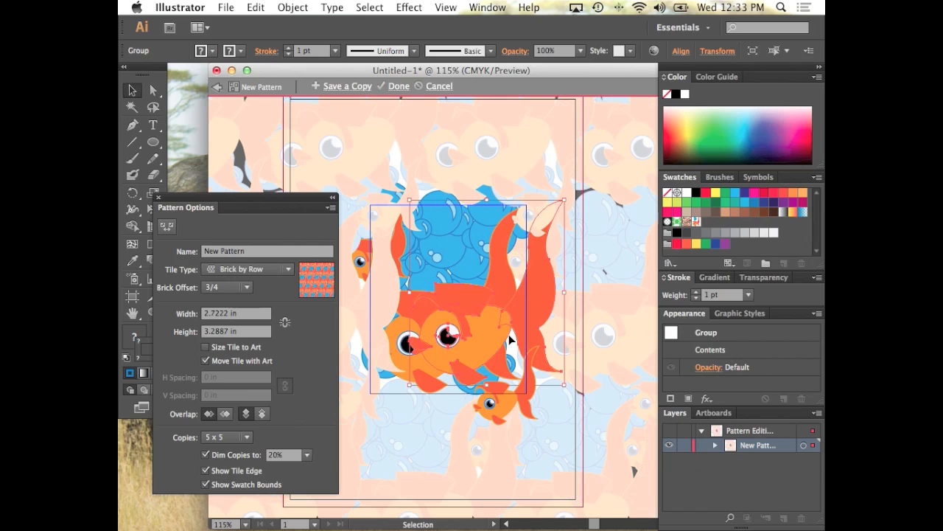
key(super+z)
Add more bubble clusters around the lower edge of the tile, beneath the large fish and beside the lower small fish
click(481, 378)
drag(477, 379, 511, 380)
drag(520, 339, 444, 392)
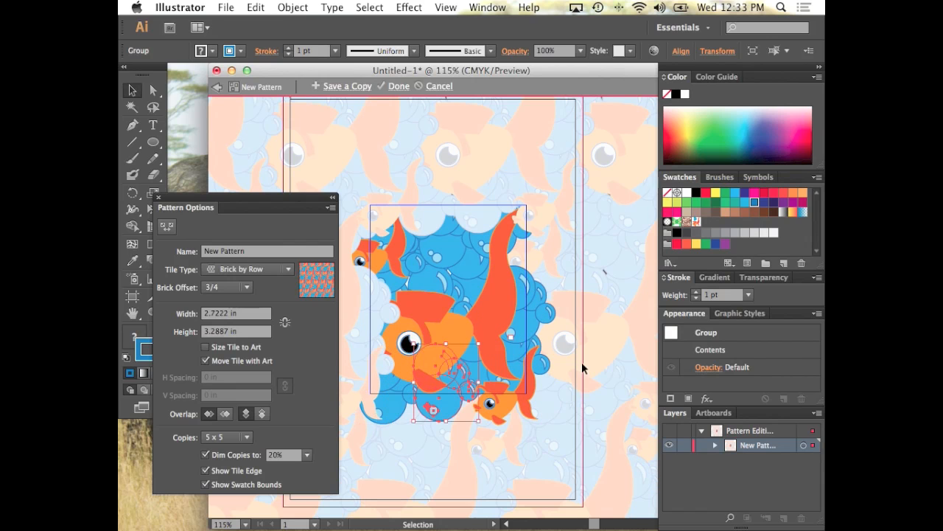
click(582, 362)
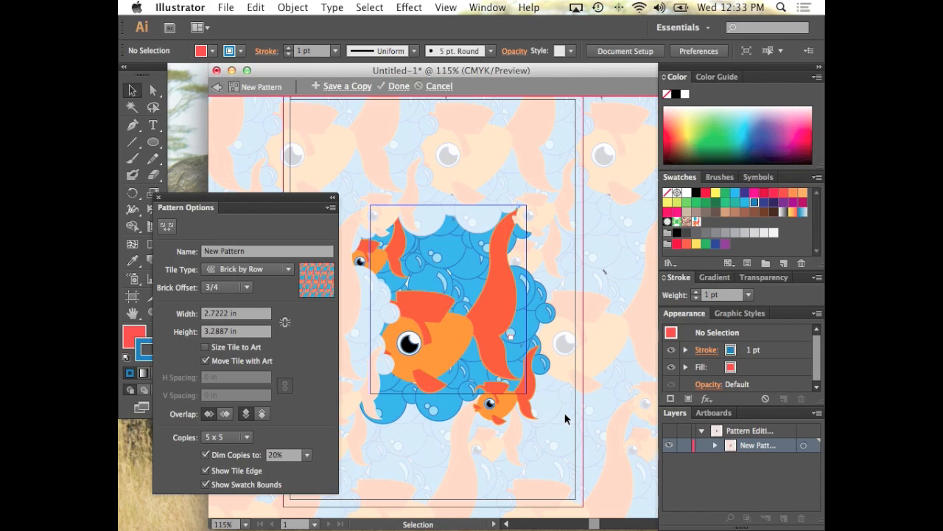
Move the upper small fish to the right, the lower small fish down, and the large fish slightly up and right
drag(387, 260, 414, 257)
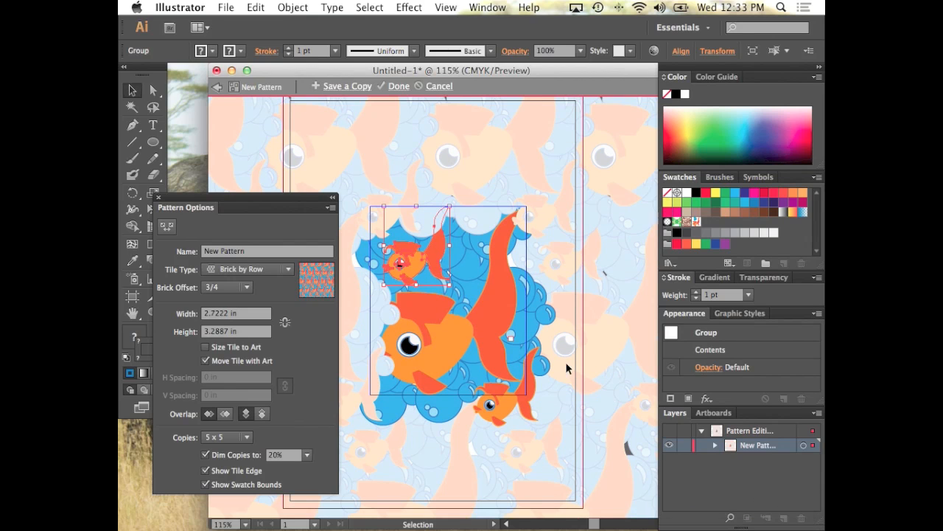
drag(497, 398, 507, 413)
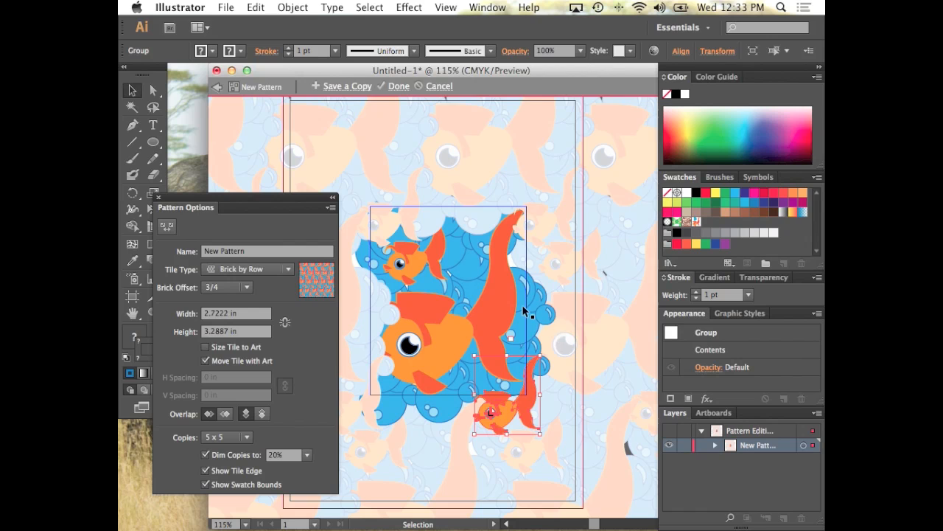
drag(429, 330, 433, 327)
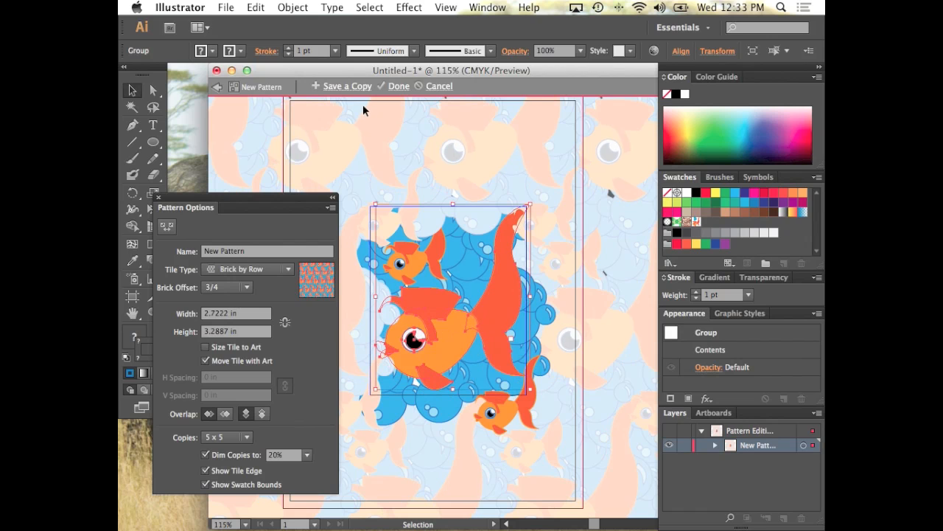
Bring the large fish to the front and move it slightly farther up and right
click(291, 7)
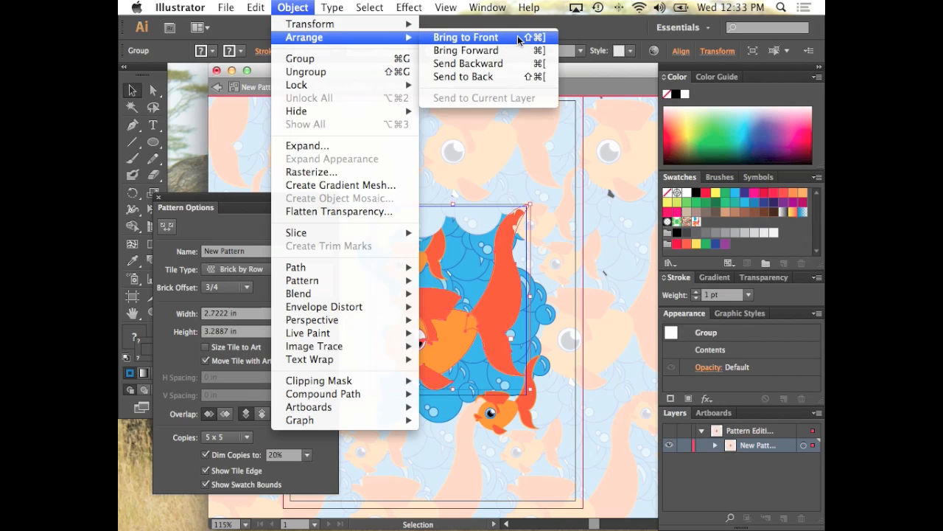
click(509, 35)
click(429, 258)
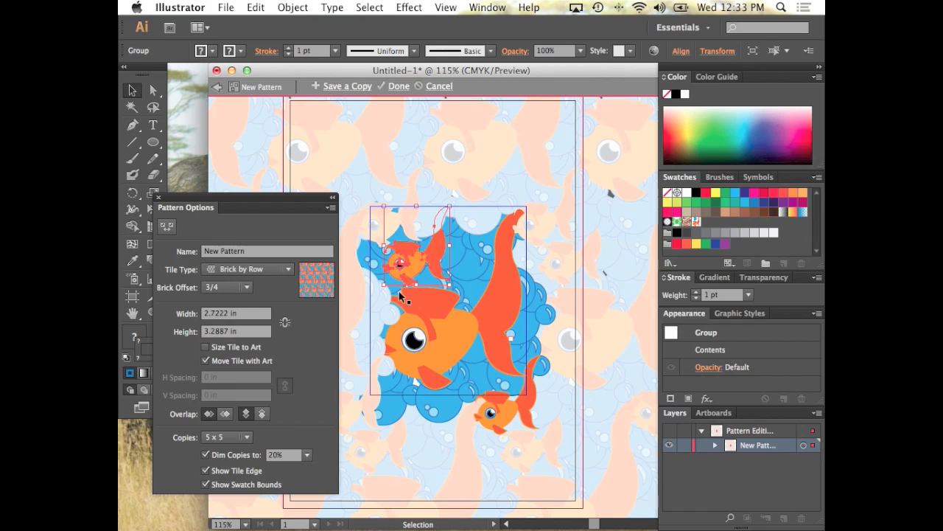
click(433, 345)
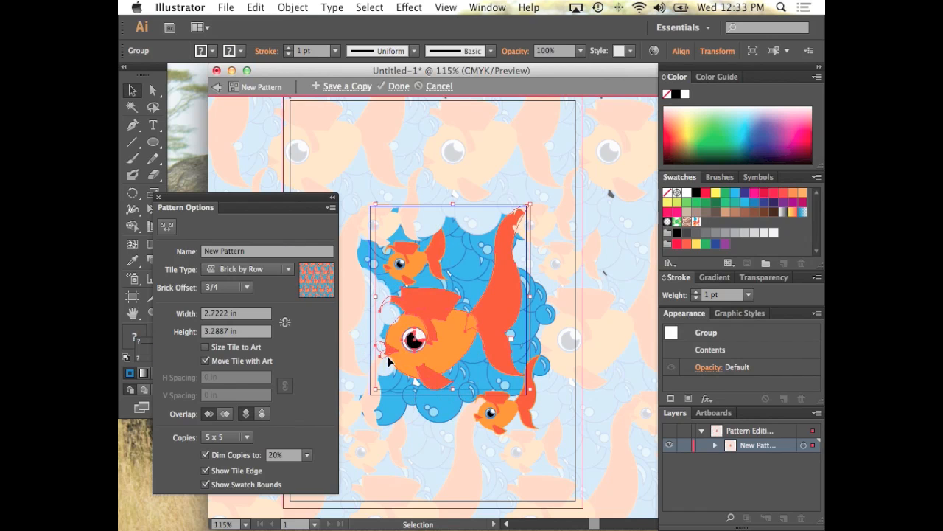
drag(433, 345, 437, 336)
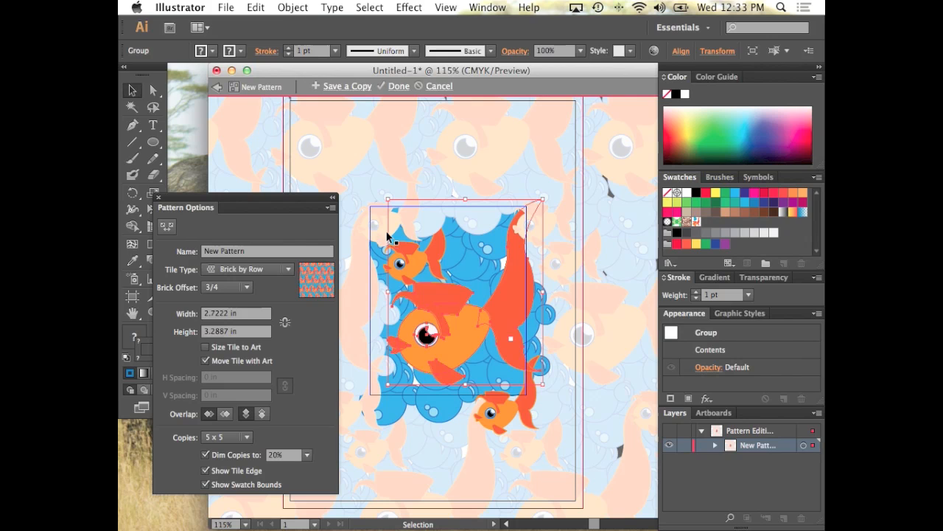
Set Dim Copies to 100% and collapse the Pattern Options panel
click(307, 454)
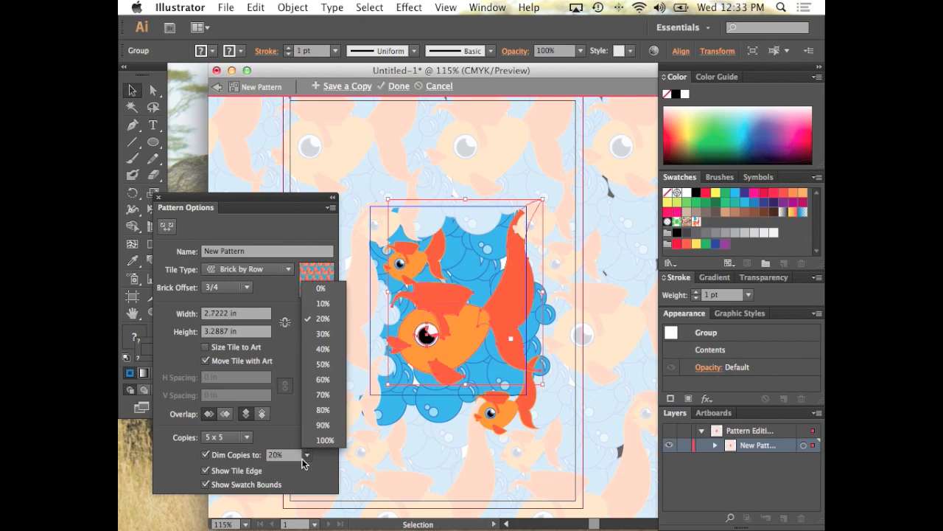
click(322, 440)
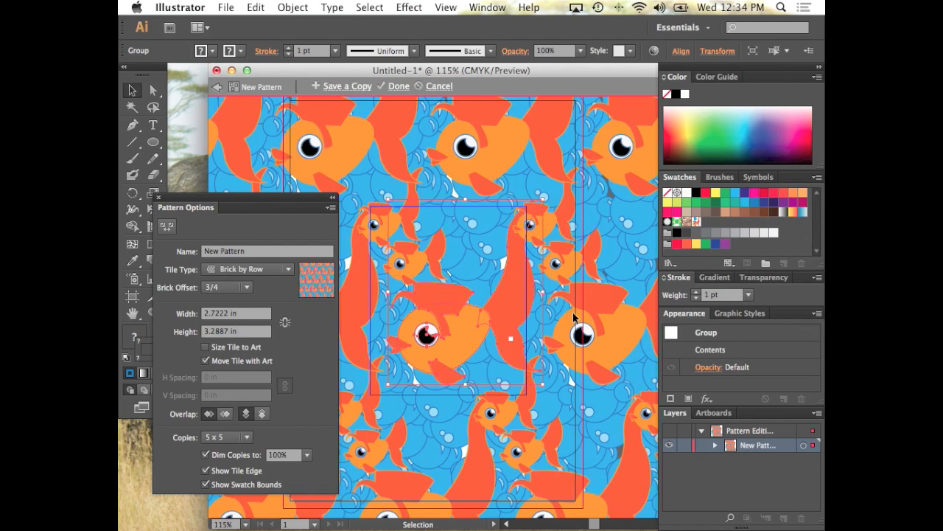
click(333, 198)
Move the small fish above the large fish up and right within the tile, into the open bubble area
click(153, 313)
alt+click(496, 308)
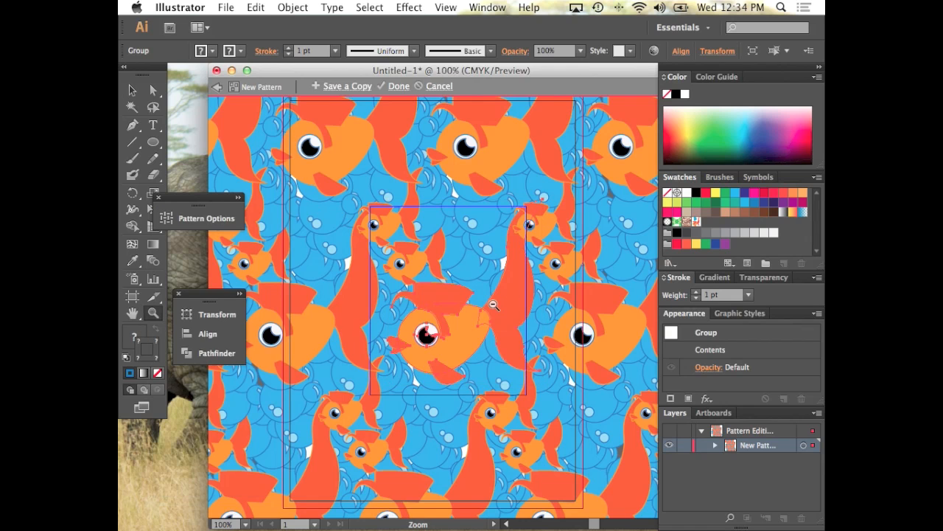
alt+click(472, 313)
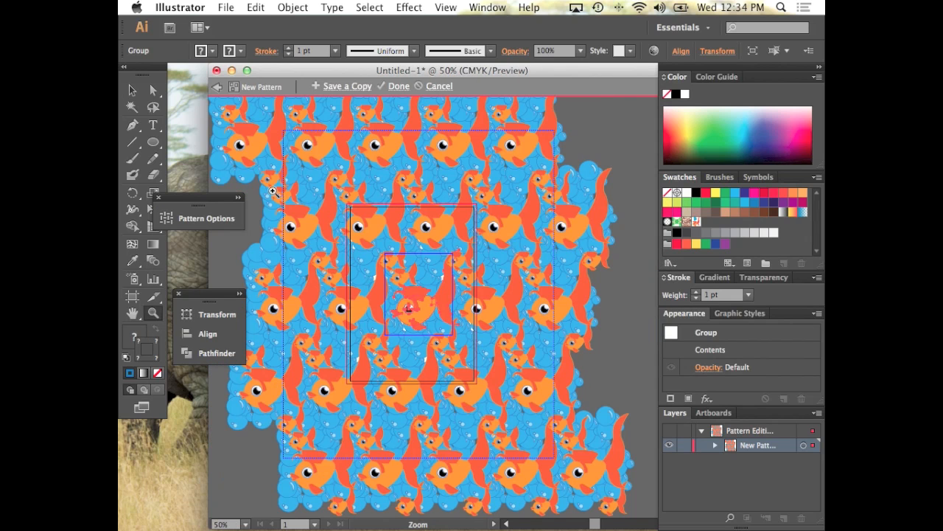
click(132, 90)
click(638, 143)
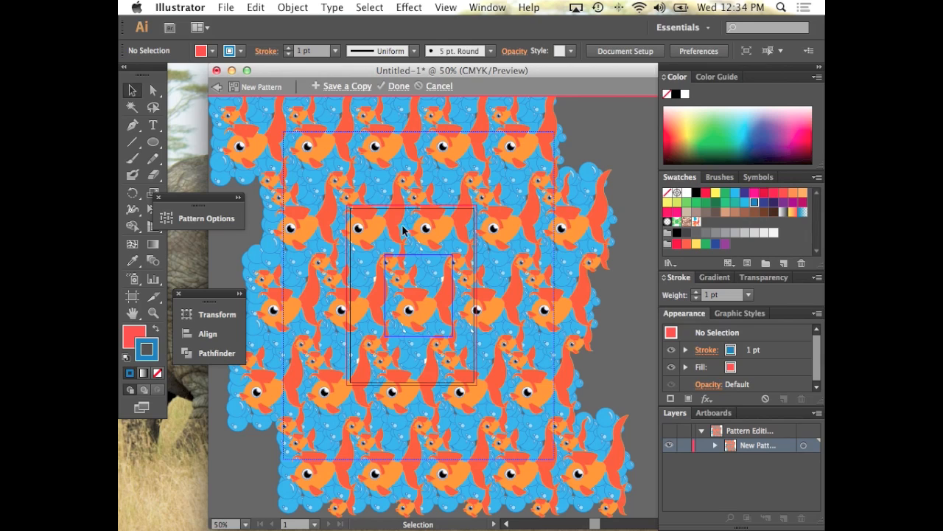
click(415, 285)
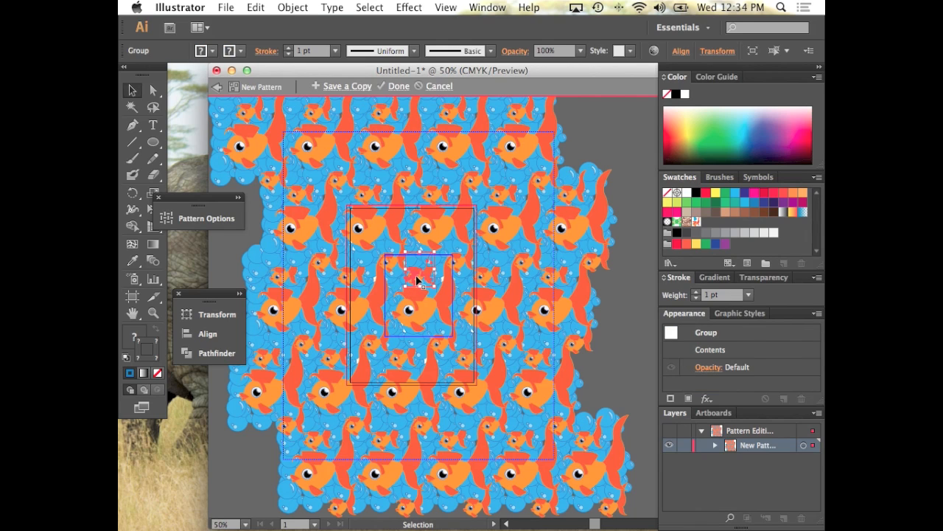
drag(417, 280, 422, 271)
click(505, 350)
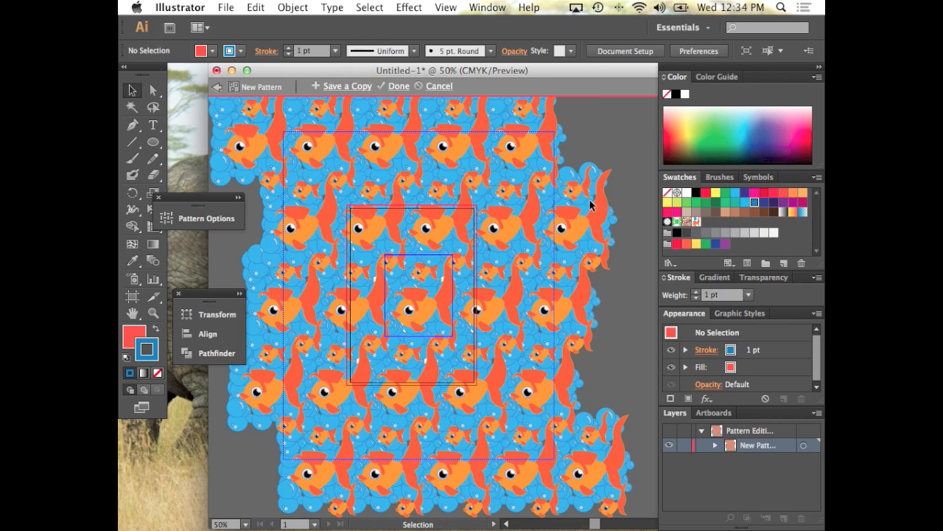
Expand the Pattern Options panel and check the choices for the number of copies
click(214, 218)
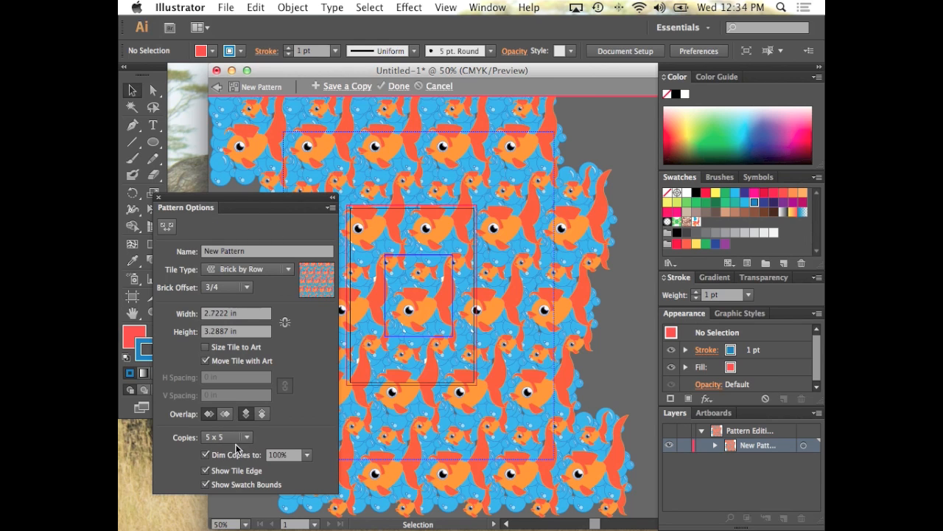
click(239, 443)
click(242, 421)
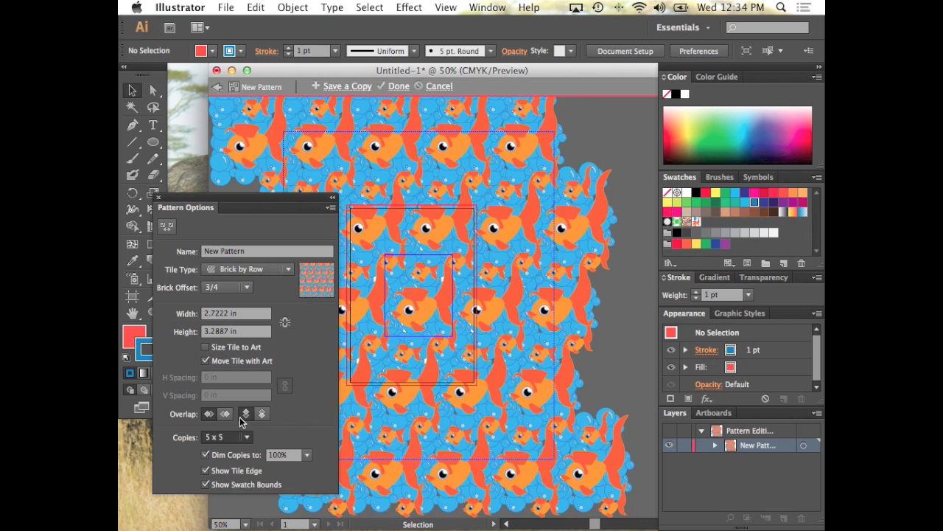